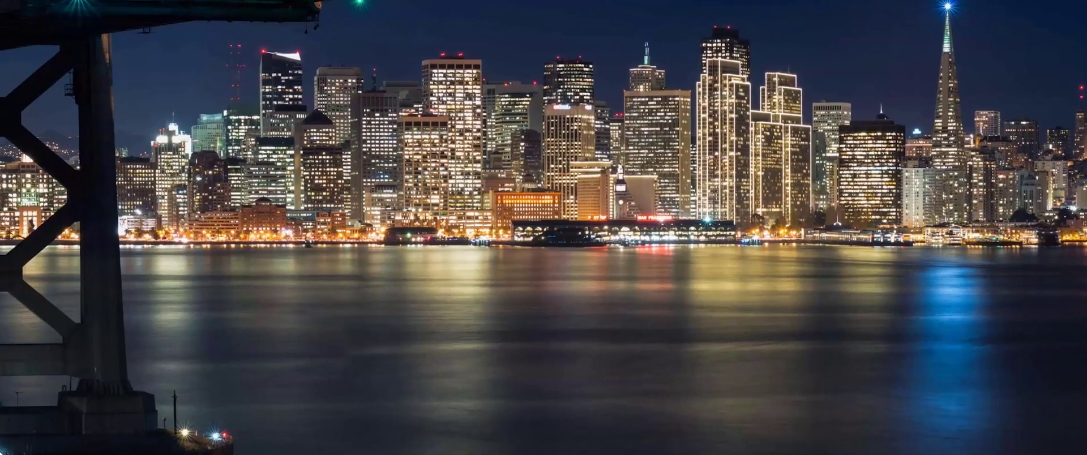
Step: Open Local Disk (C:) in a new File Explorer window and move the window higher on the desktop
key(super+e)
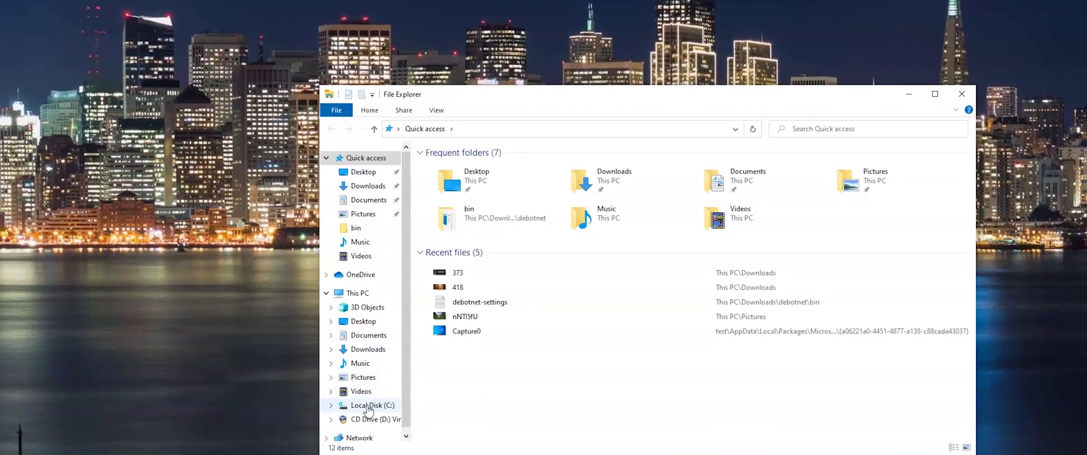
click(385, 400)
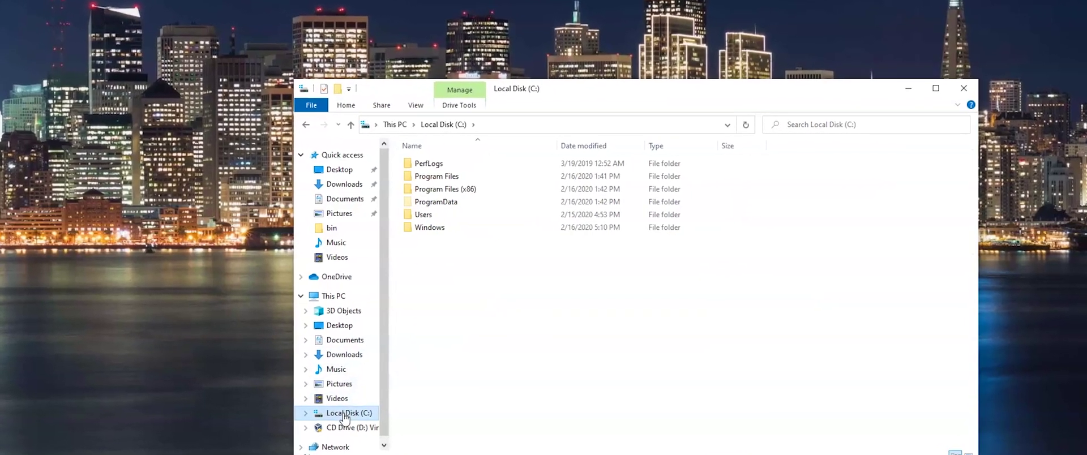
drag(583, 85, 470, 26)
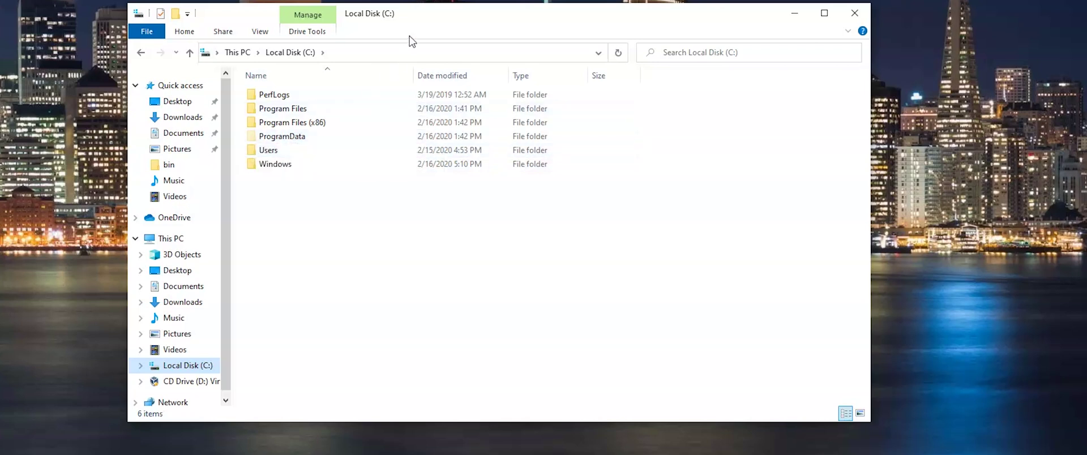
Step: Turn off the display of hidden items while viewing Local Disk (C:)
click(260, 32)
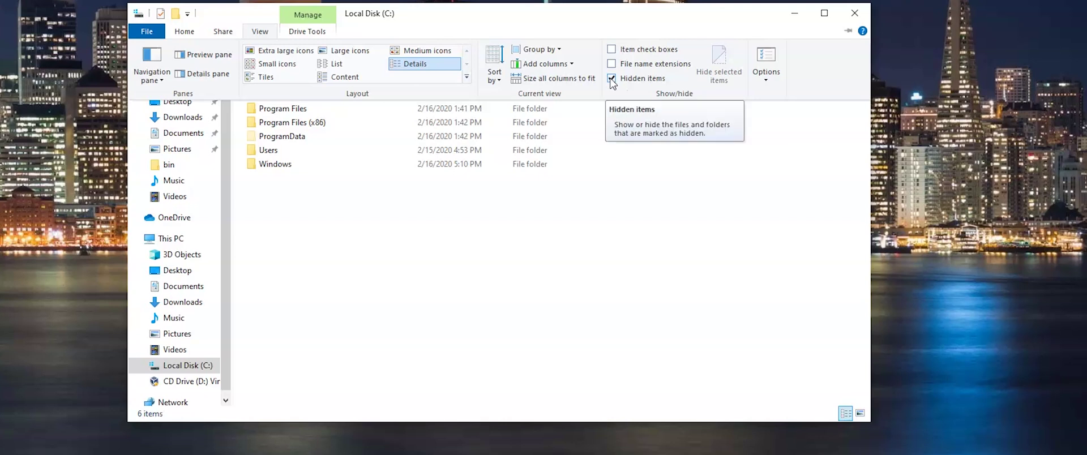
click(611, 80)
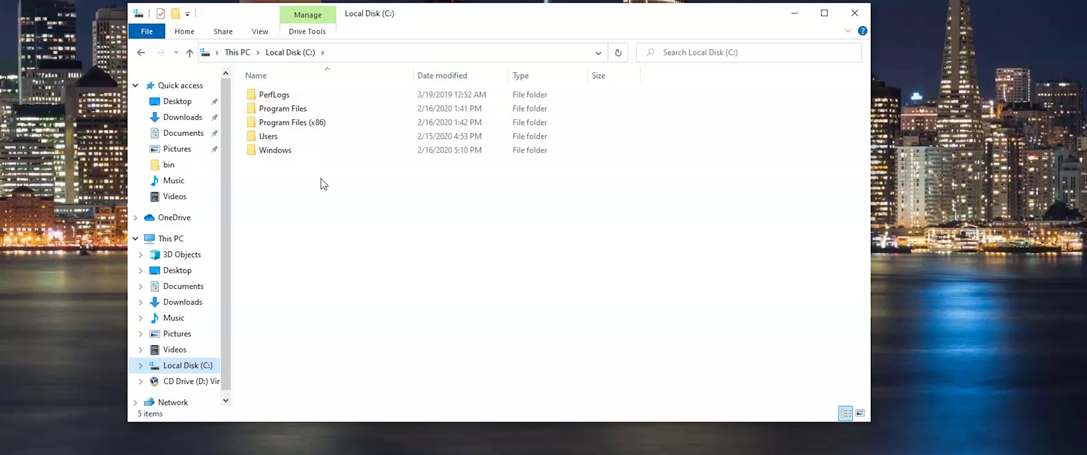
click(385, 204)
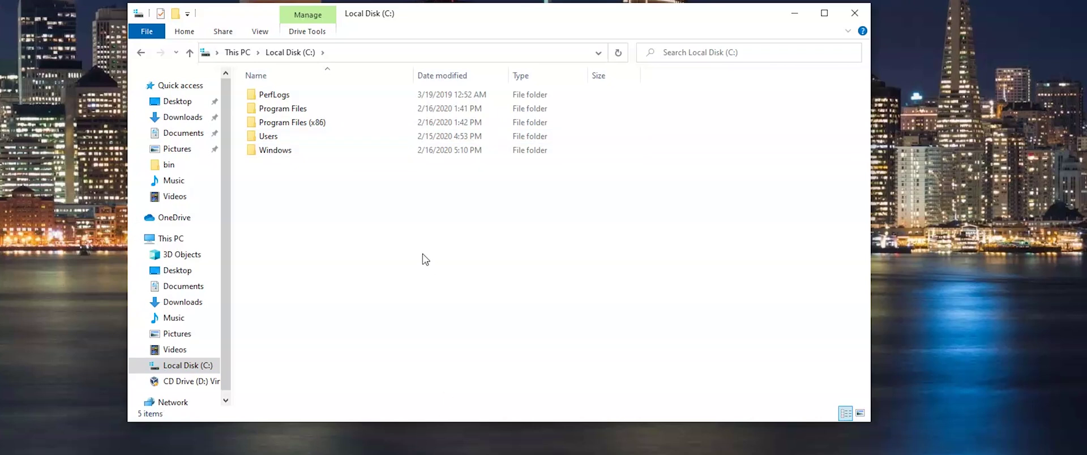
Step: Turn the display of hidden items back on and open the Windows folder on Local Disk (C:)
click(266, 35)
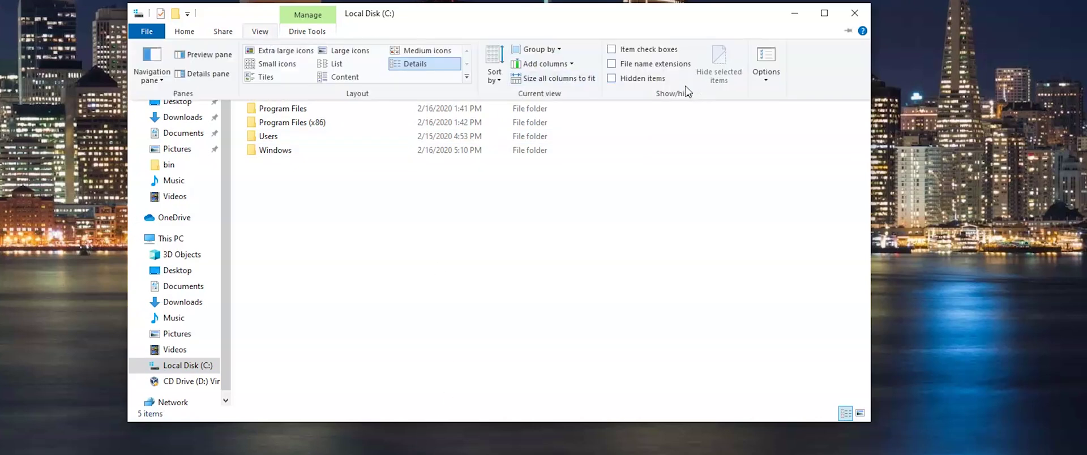
click(614, 80)
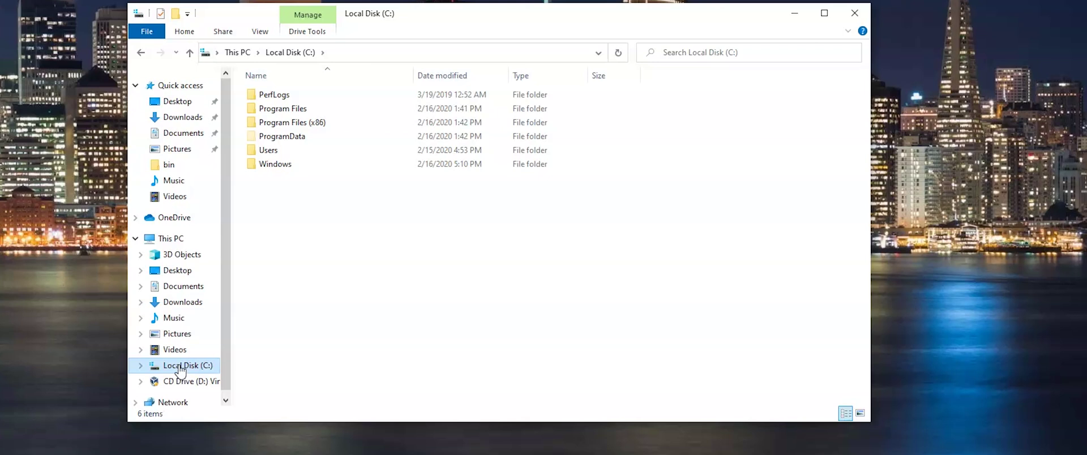
click(276, 170)
double_click(277, 170)
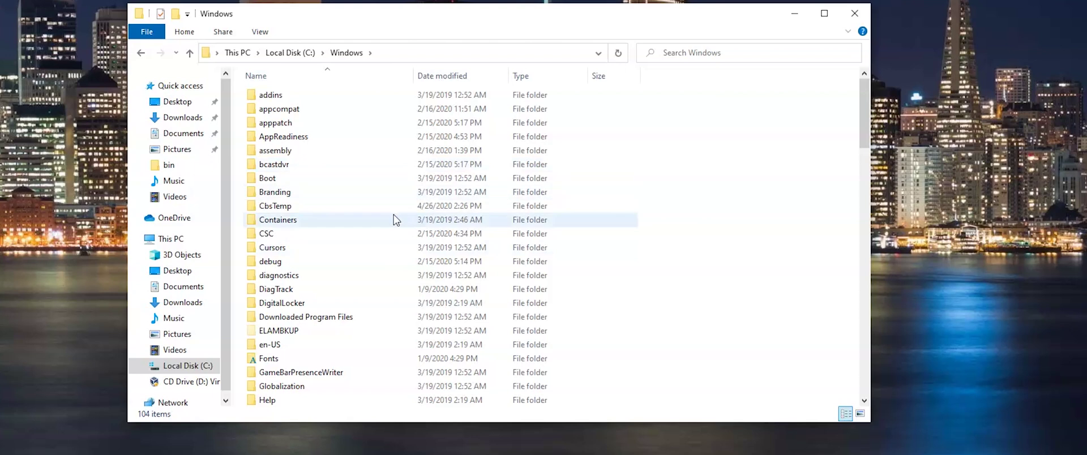
mouse_move(395, 220)
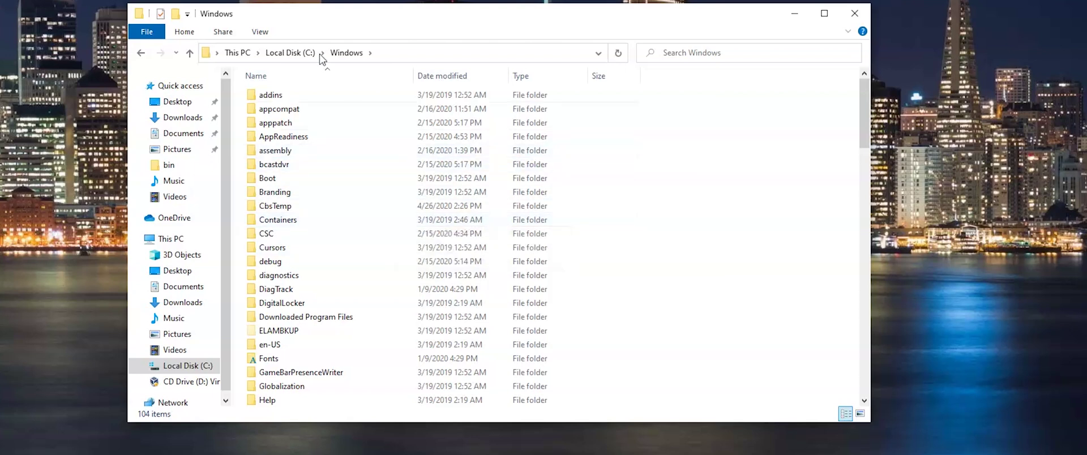
Step: In Folder Options, disable "Hide protected operating system files (Recommended)", accept the warning and apply the change
click(261, 32)
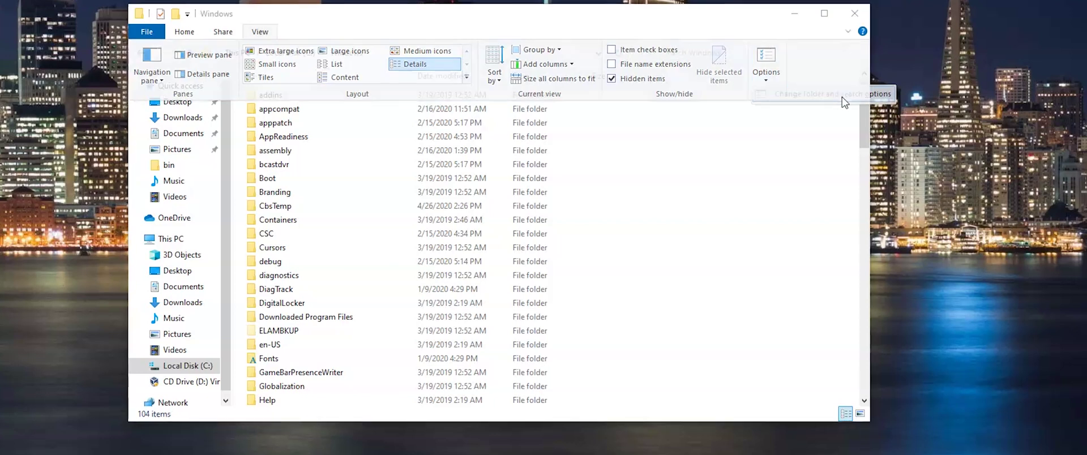
click(844, 97)
drag(284, 89, 715, 28)
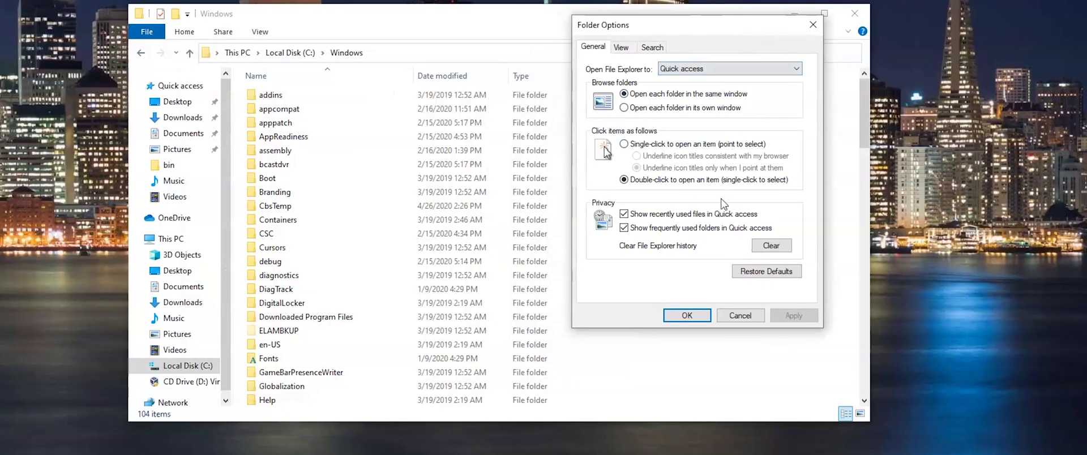
click(622, 47)
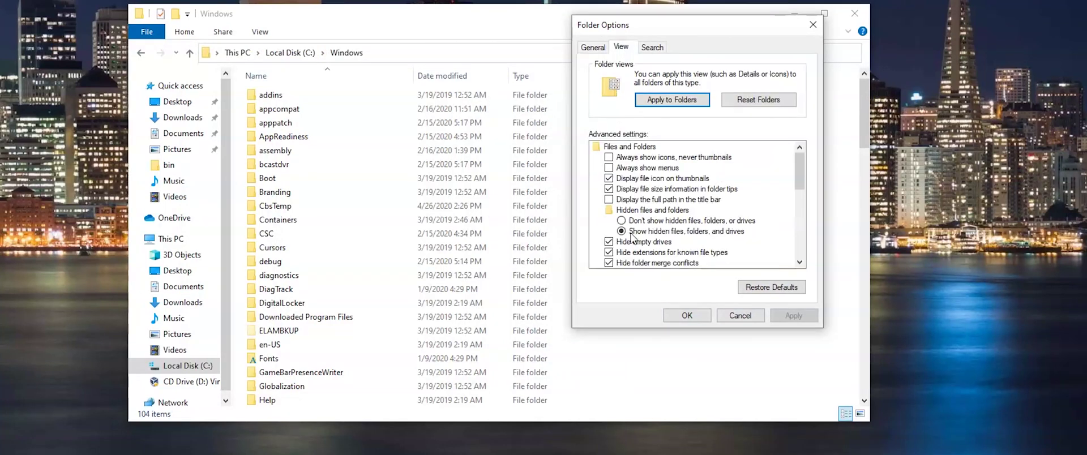
scroll(632, 235, down, 1)
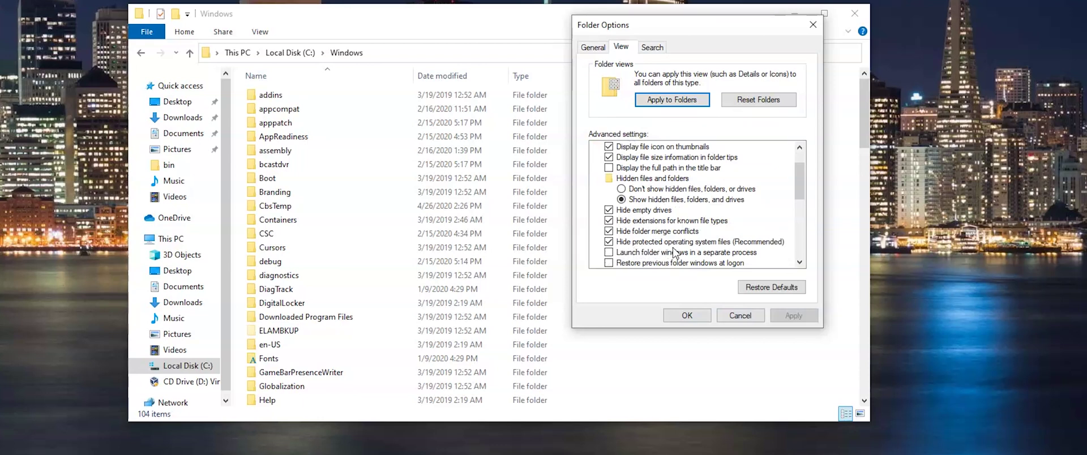
click(608, 242)
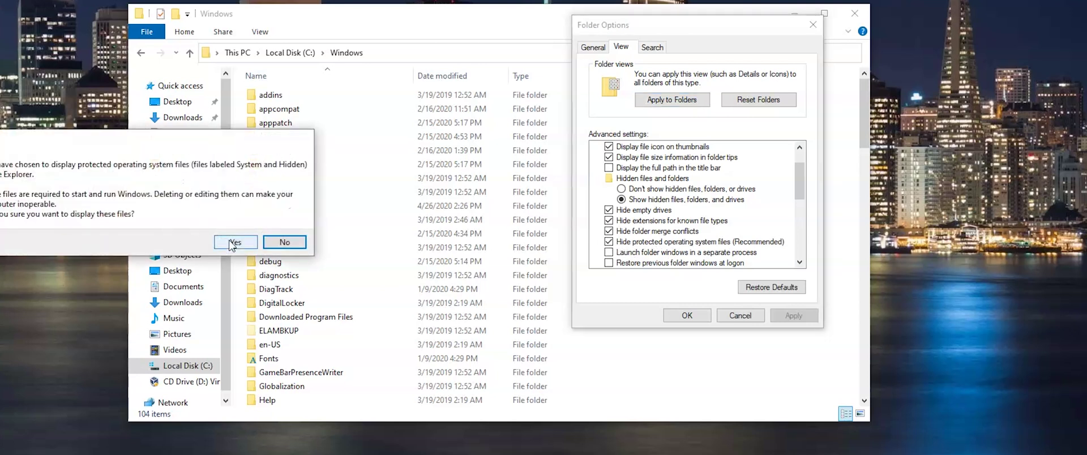
click(232, 244)
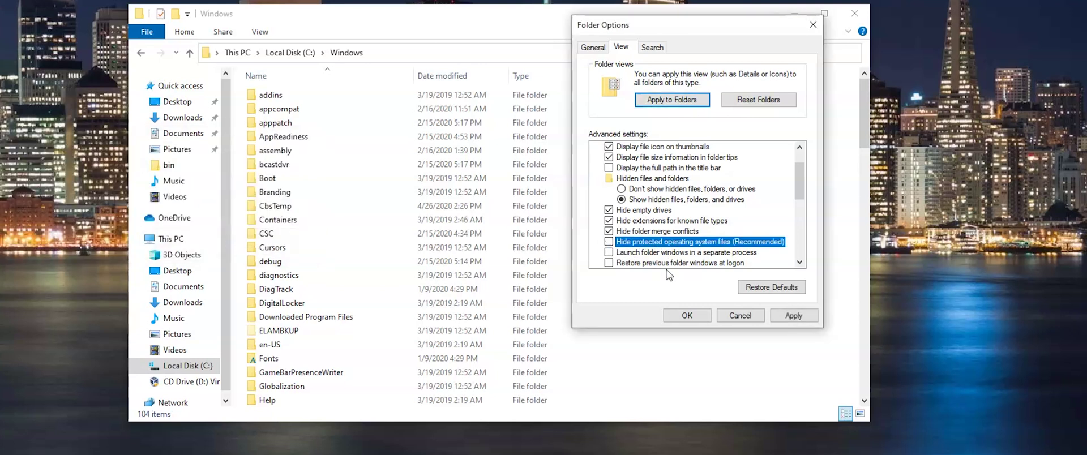
click(794, 316)
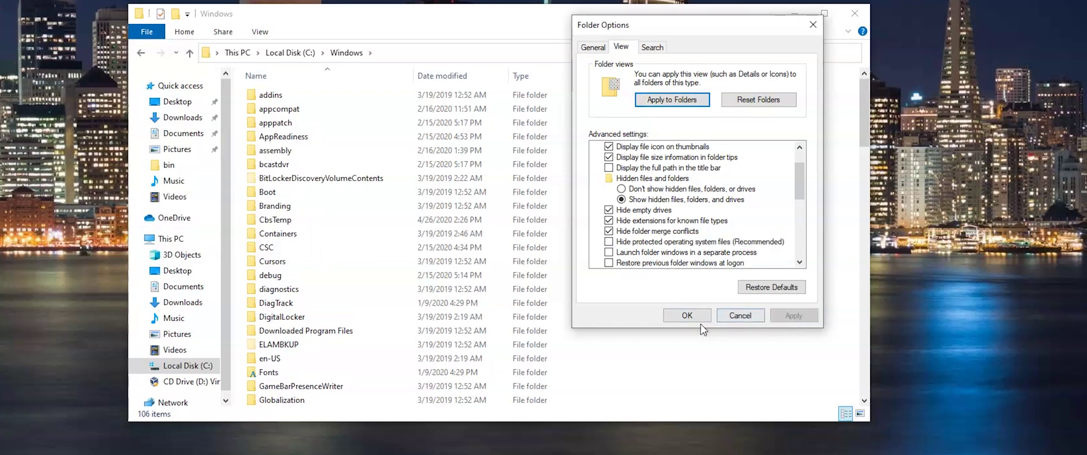
click(682, 316)
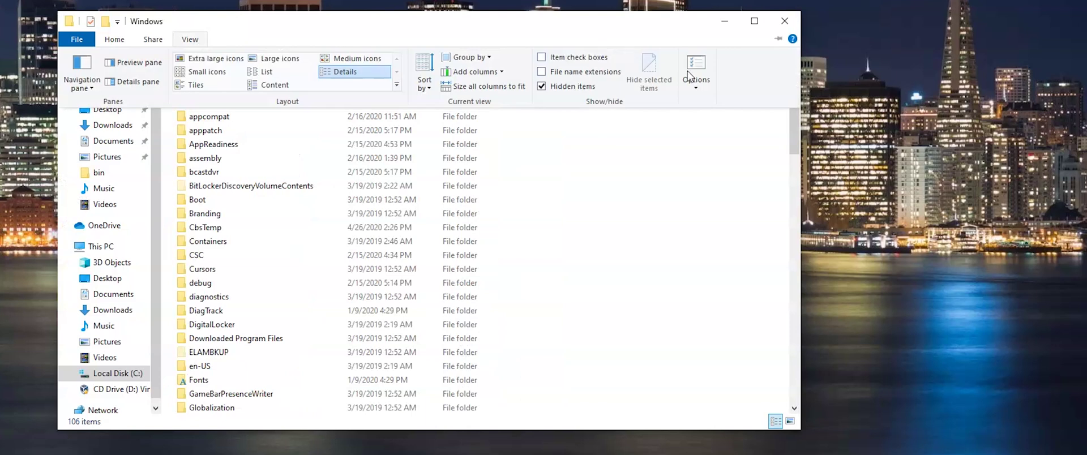
Step: Re-enable "Hide protected operating system files (Recommended)" in Folder Options, apply it and close the File Explorer window
click(697, 87)
click(730, 103)
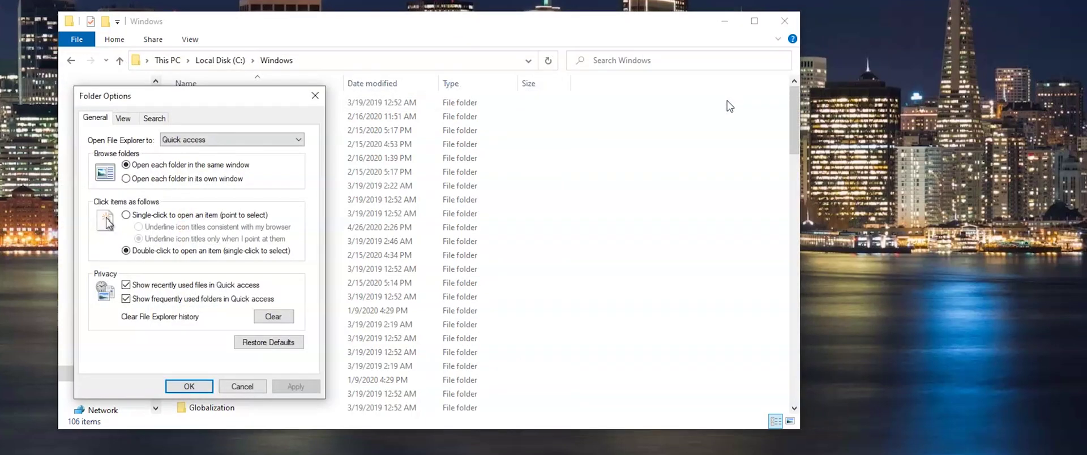
click(126, 121)
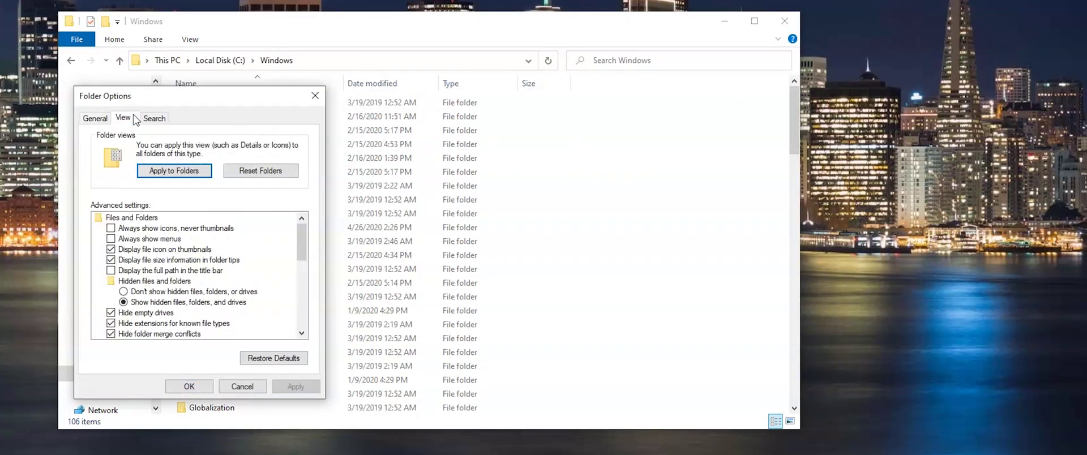
scroll(142, 297, down, 1)
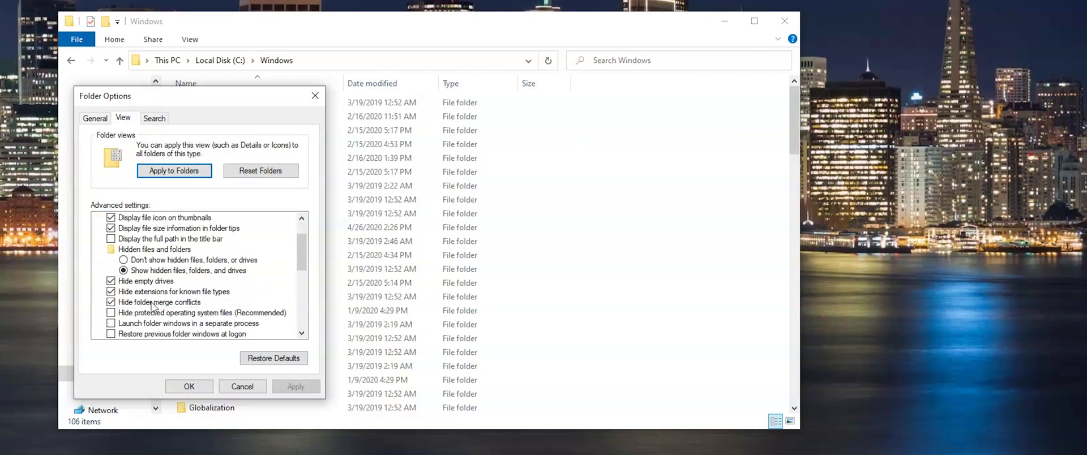
click(112, 315)
click(295, 386)
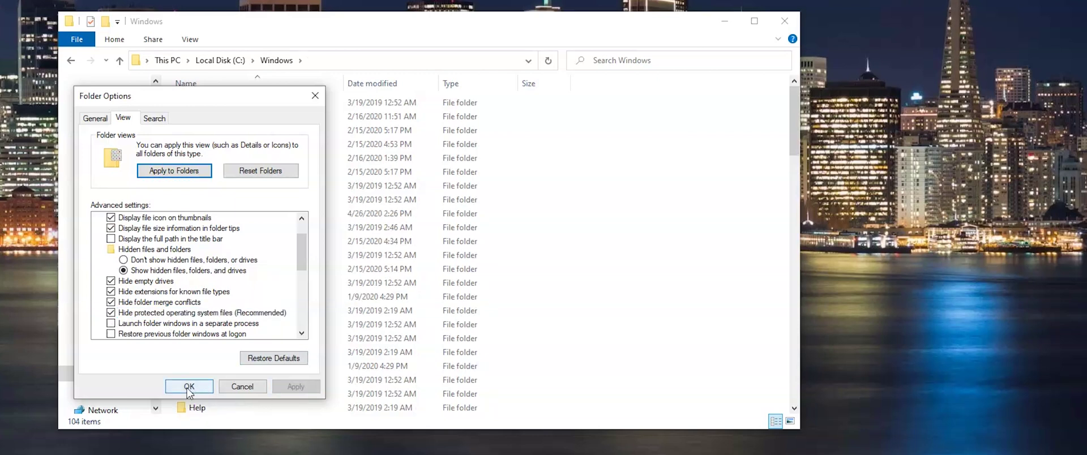
click(189, 387)
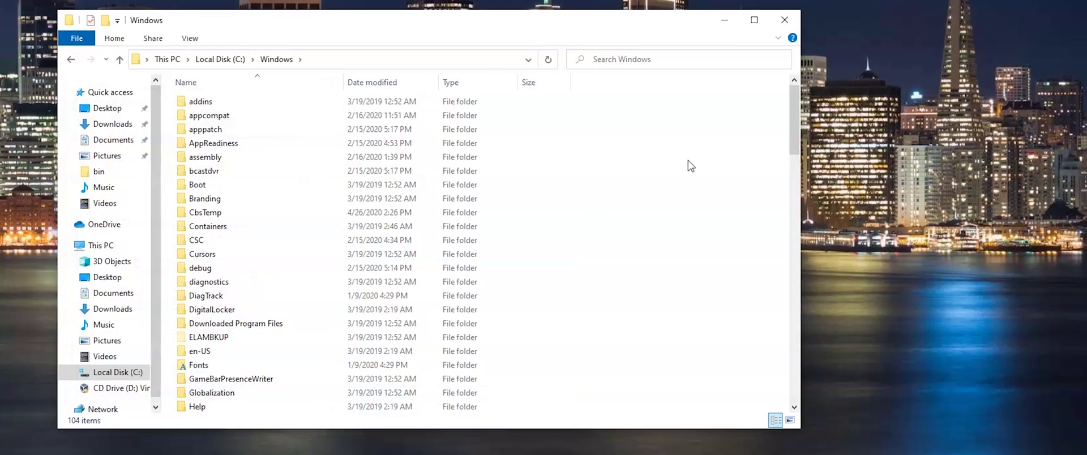
click(784, 14)
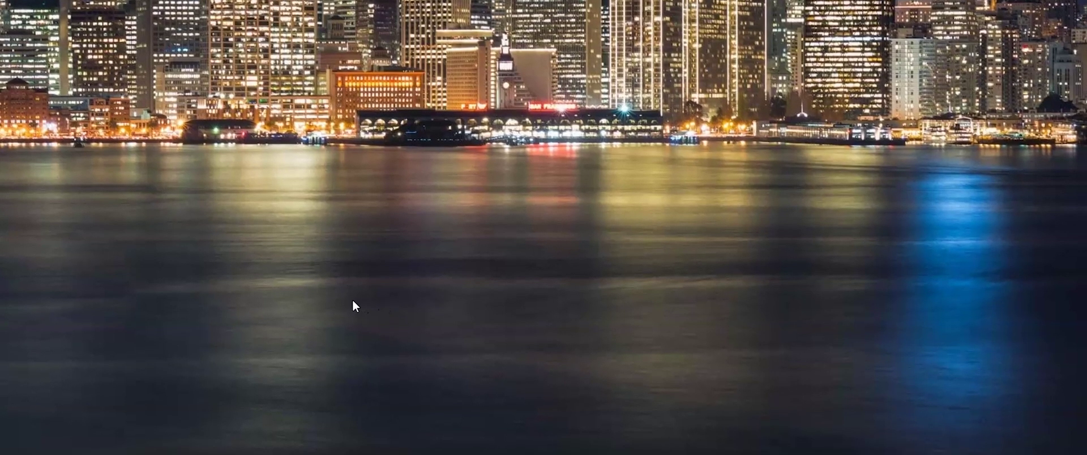
Step: Create a new folder named Secret on the desktop
right_click(352, 306)
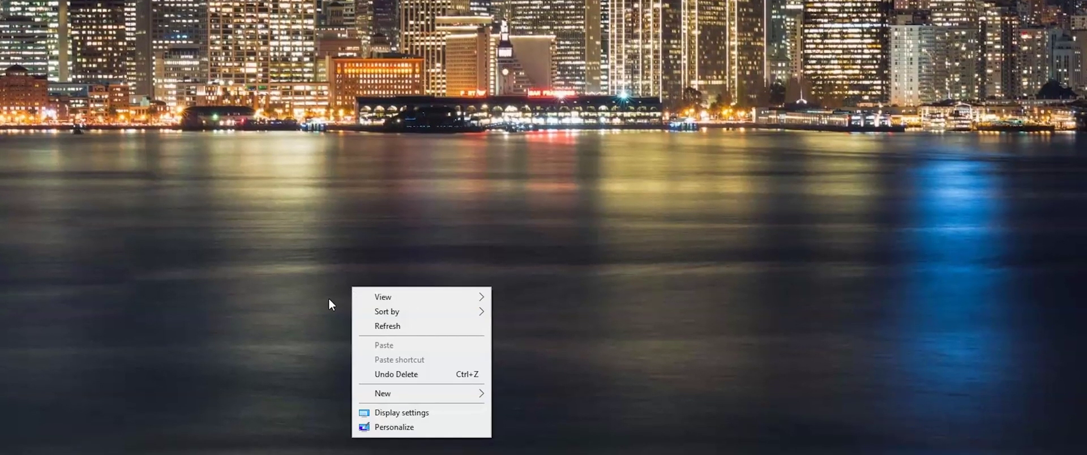
mouse_move(441, 399)
click(526, 388)
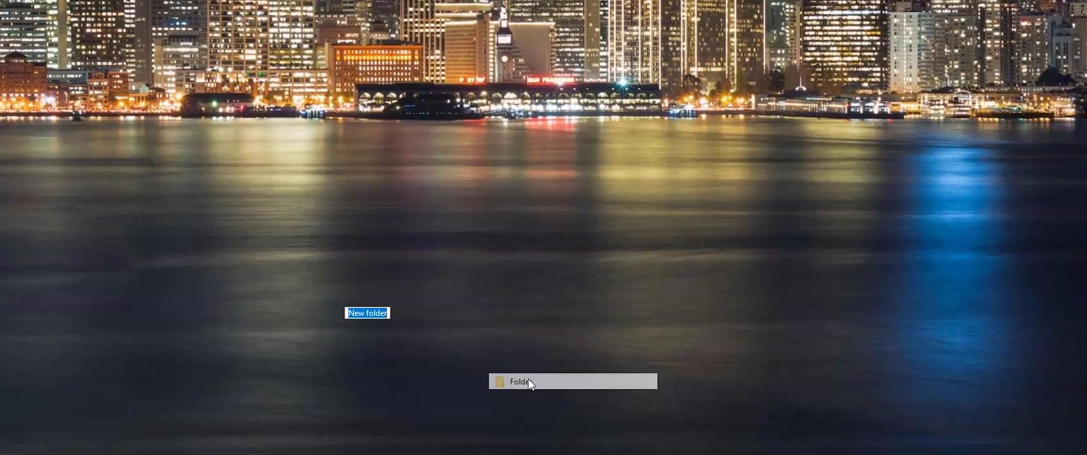
text(Secret)
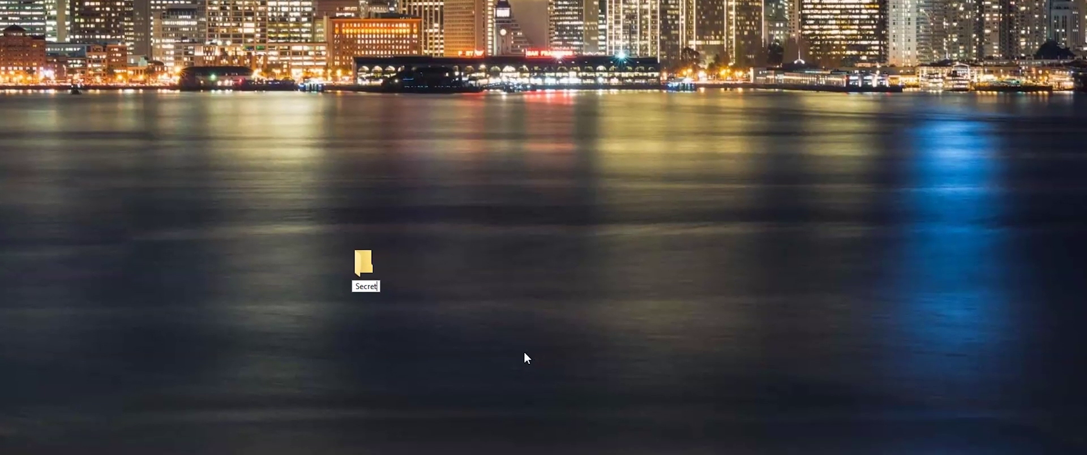
key(Return)
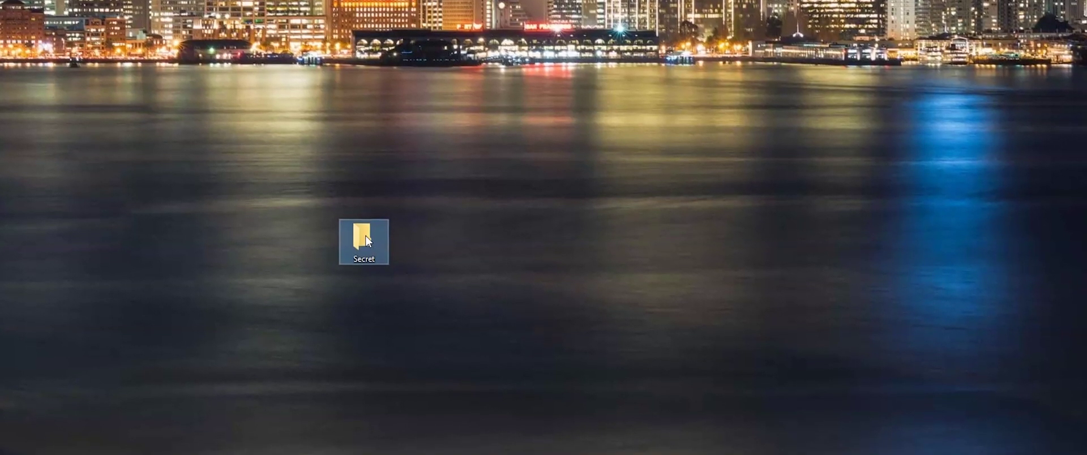
Step: Set the Hidden attribute in the Secret folder's properties and apply it
right_click(365, 232)
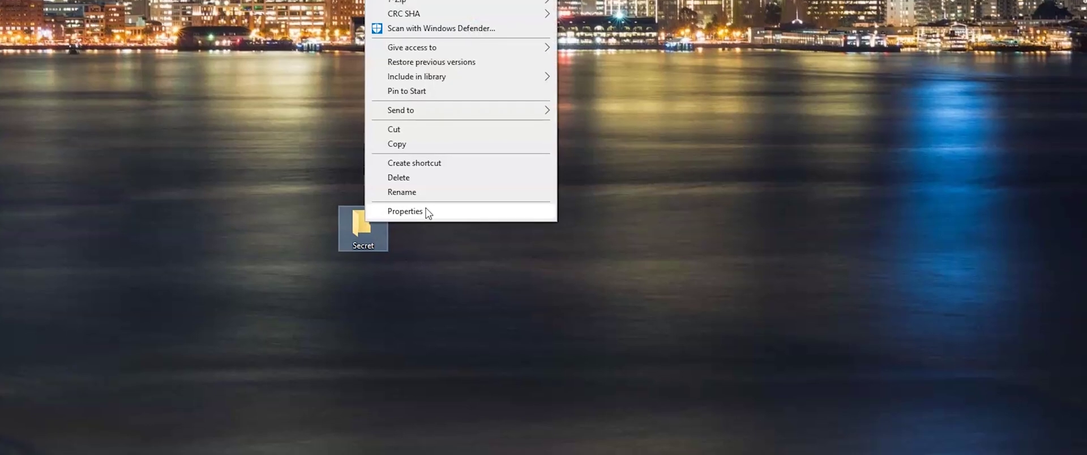
click(427, 215)
drag(461, 153, 515, 123)
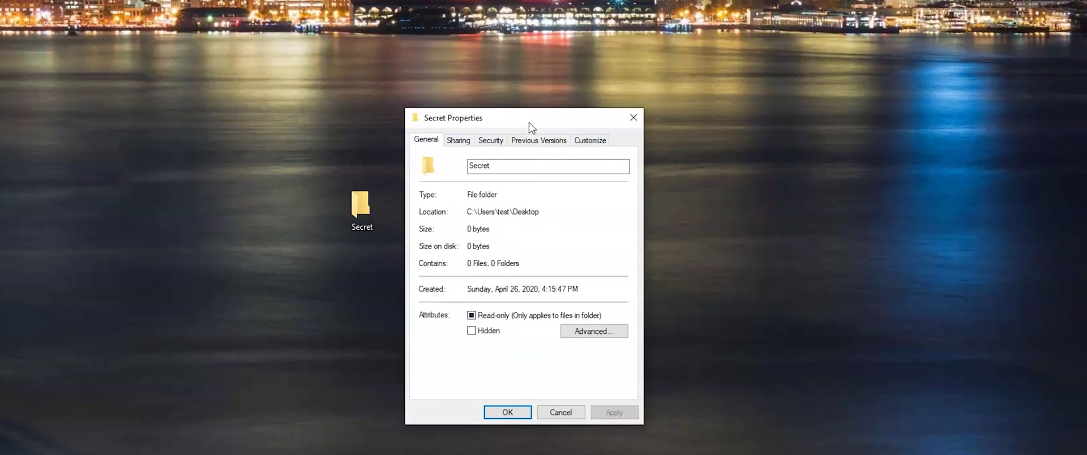
click(472, 332)
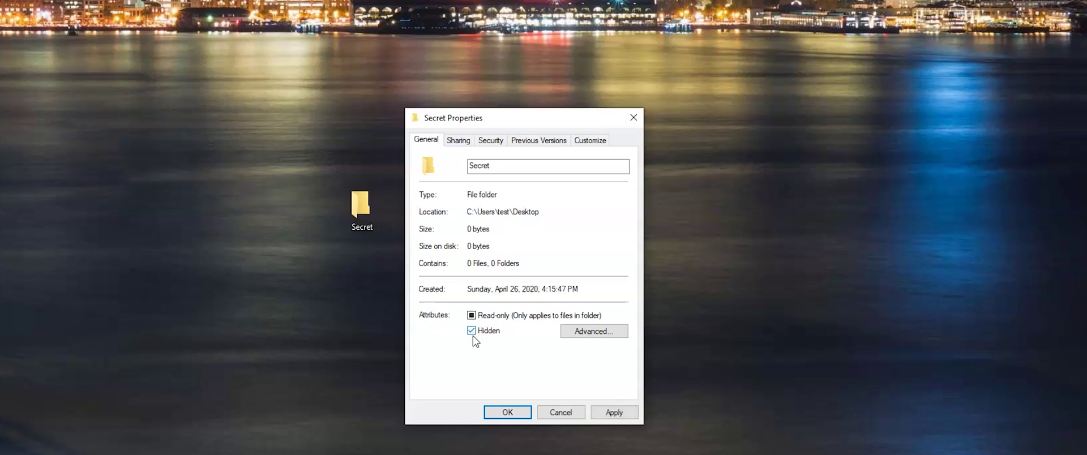
click(612, 413)
click(508, 414)
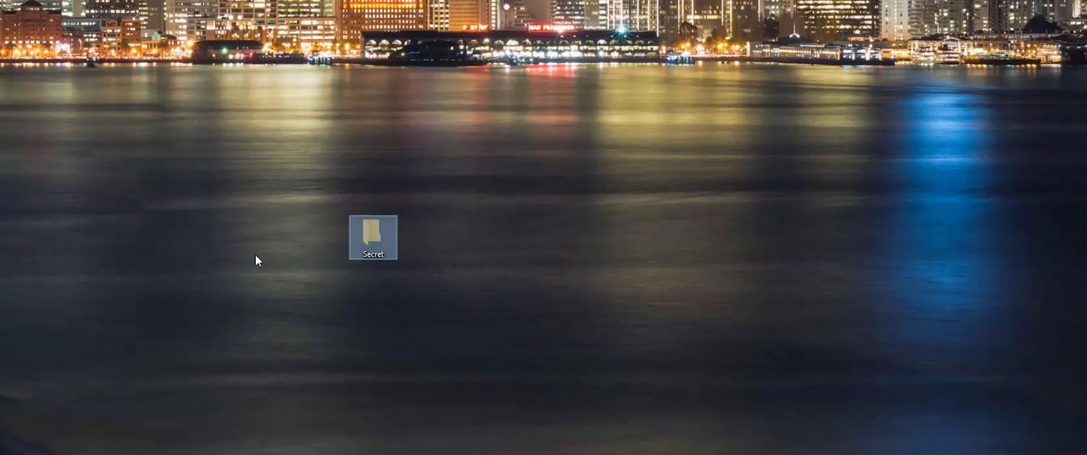
Step: Open a new File Explorer window and turn off the display of hidden items
key(super+e)
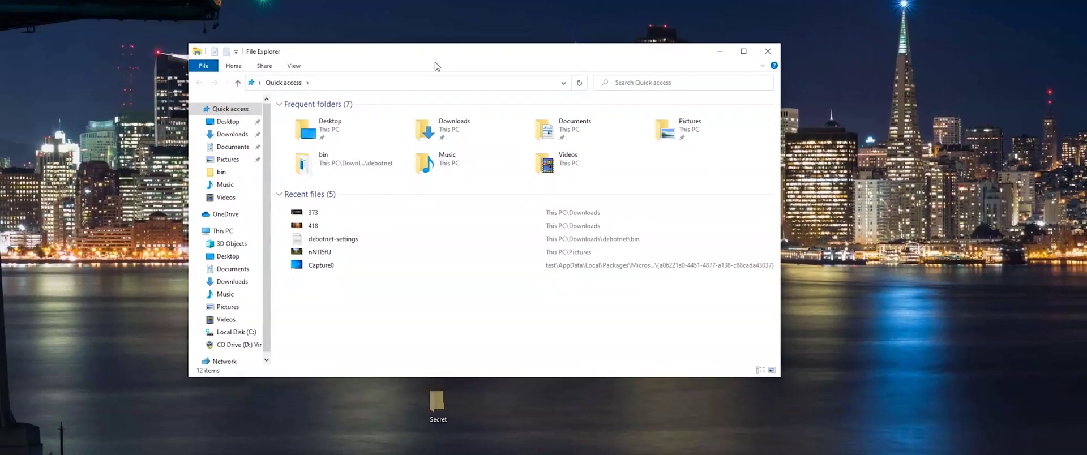
click(267, 34)
click(576, 120)
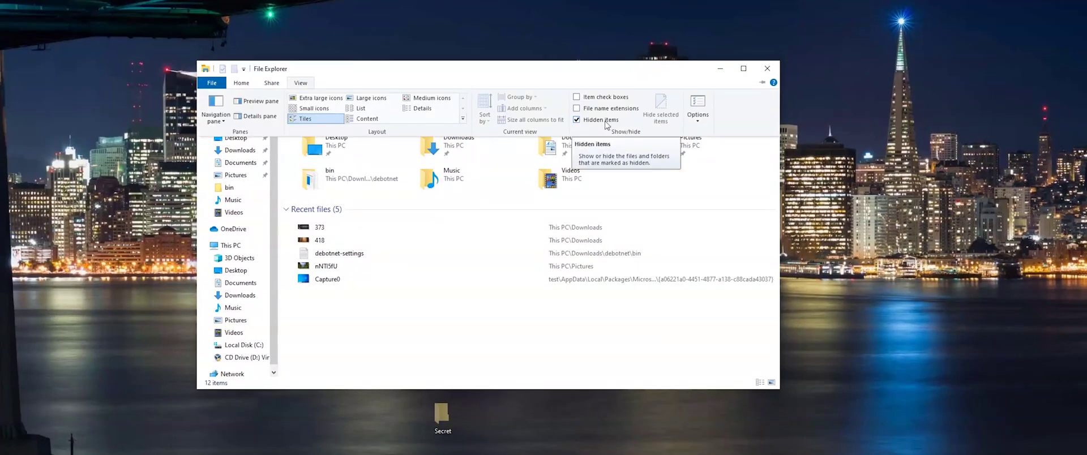
click(576, 120)
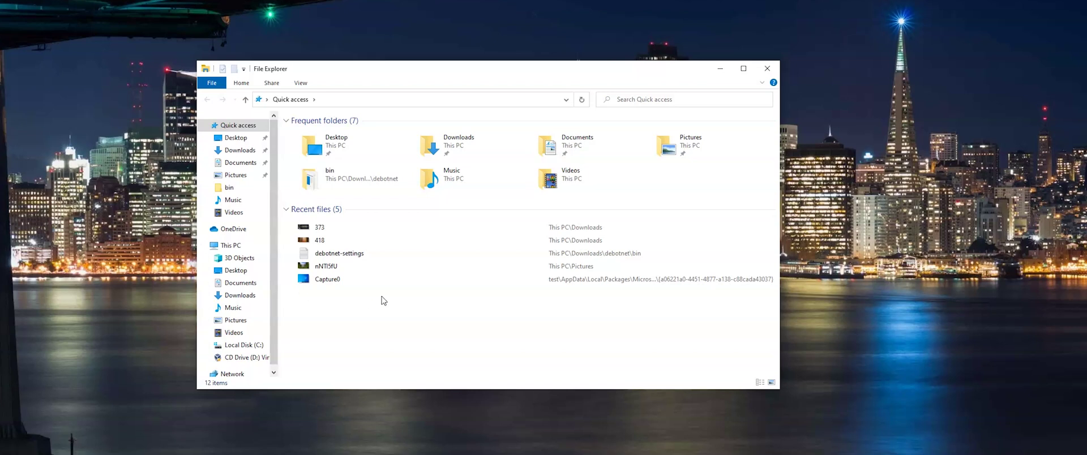
Step: Turn the display of hidden items back on in File Explorer
click(301, 85)
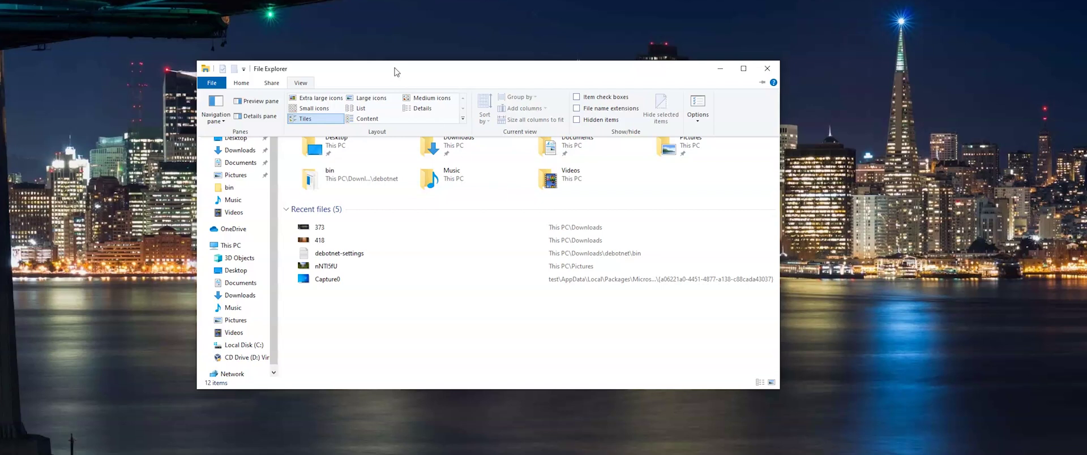
key(Escape)
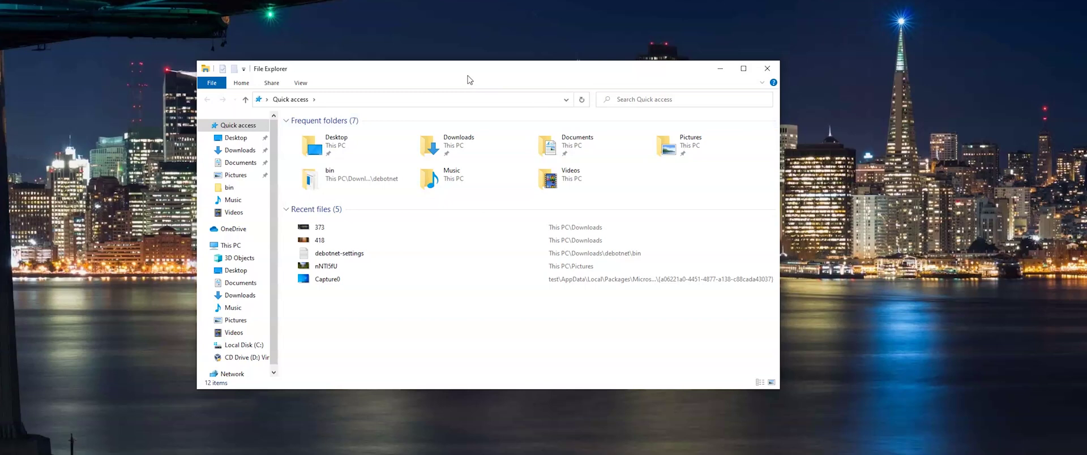
key(alt+v)
key(Escape)
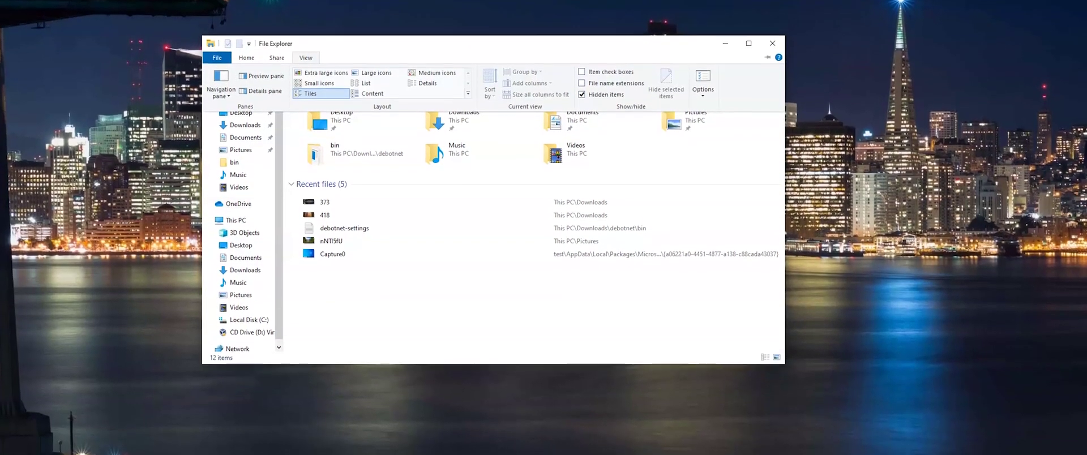
drag(431, 390, 428, 373)
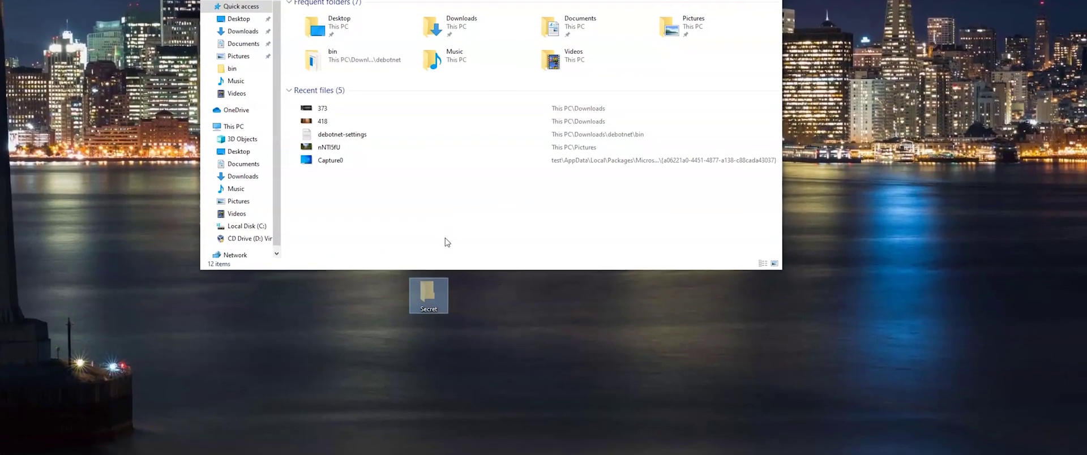
Step: Clear the Hidden attribute in the Secret folder's properties, apply it and close the File Explorer window
right_click(421, 284)
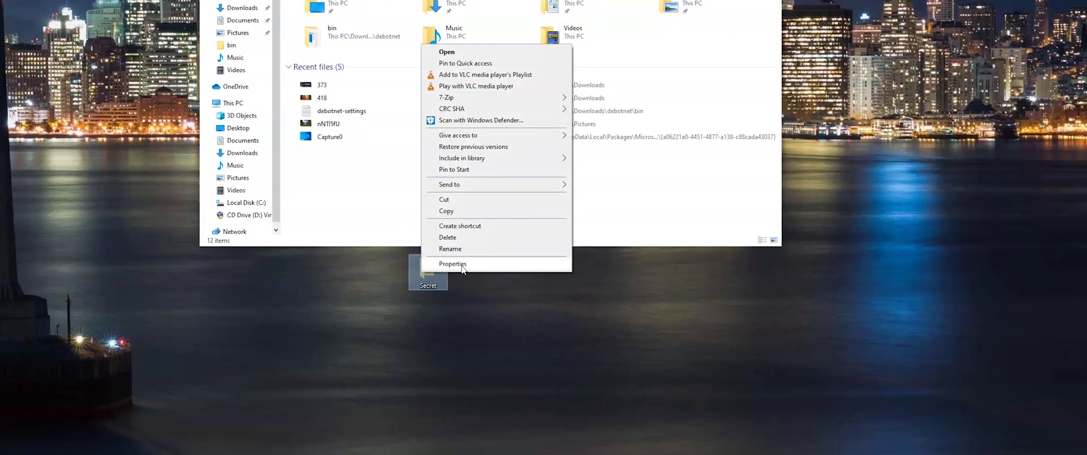
click(448, 271)
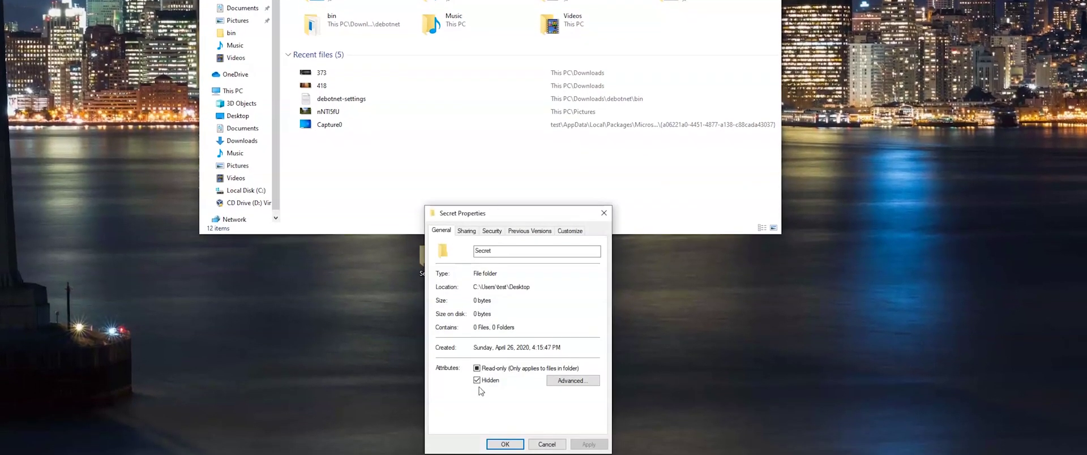
click(476, 381)
click(589, 444)
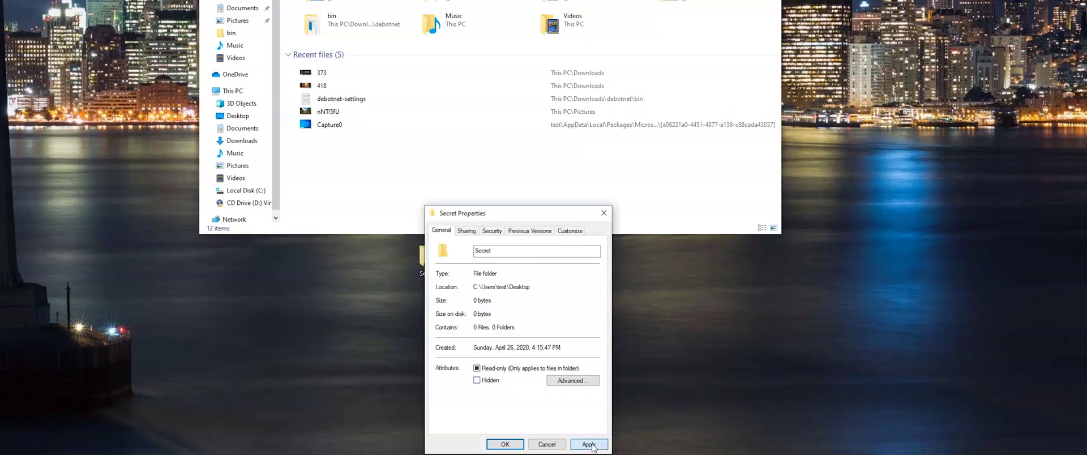
click(505, 444)
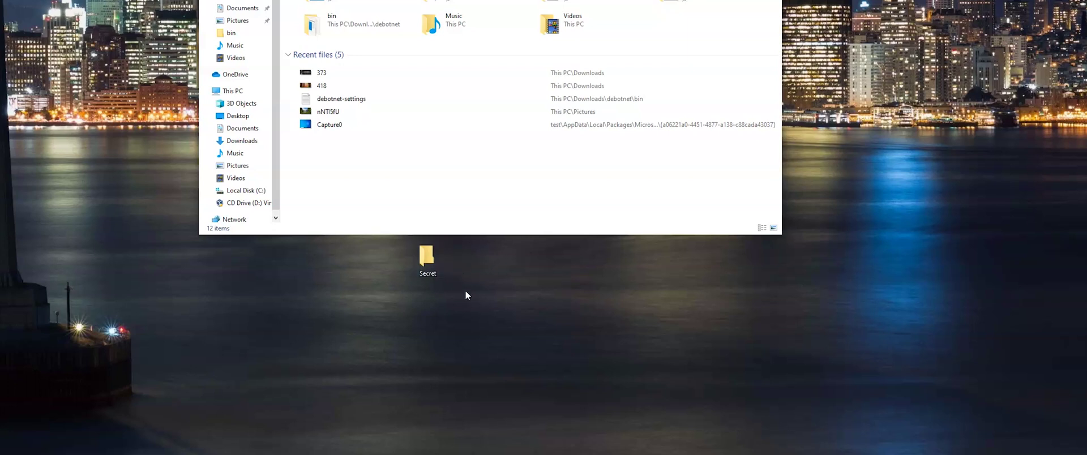
key(alt+F4)
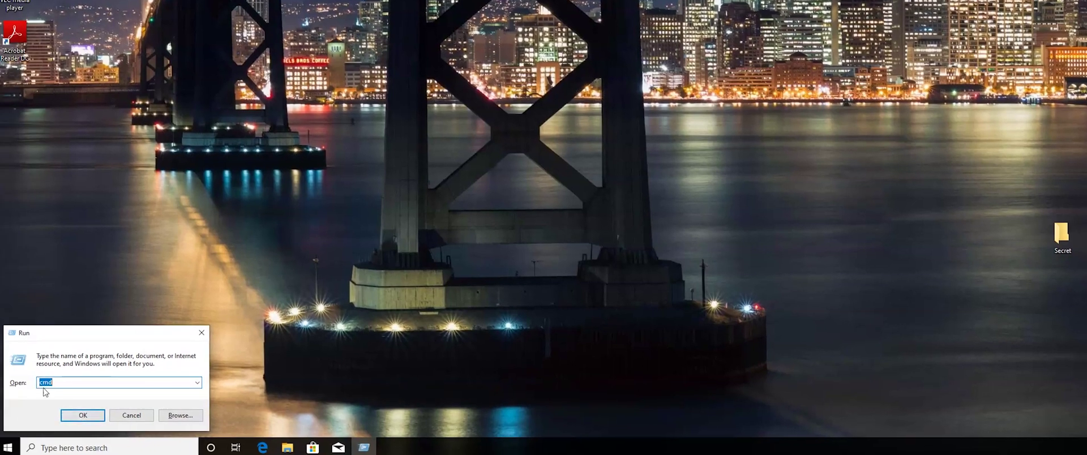
Step: Open Command Prompt and run attrib +s +h "C:\Users\test\Desktop\Secret" to mark the folder as system and hidden
click(85, 415)
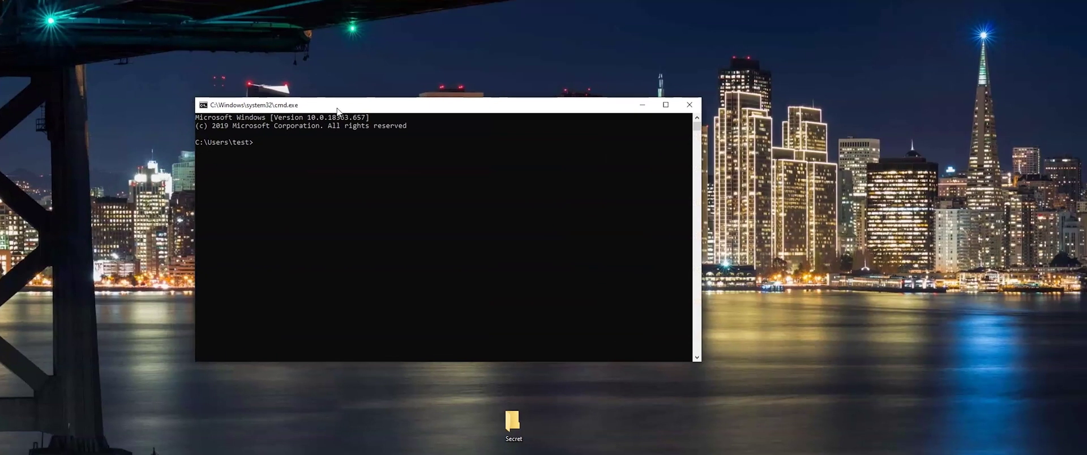
drag(337, 111, 426, 144)
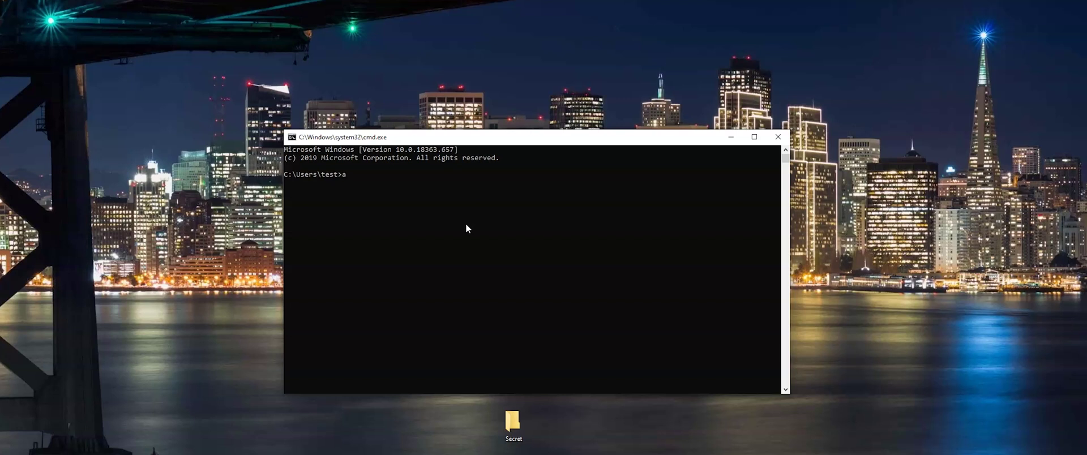
text(ttrib)
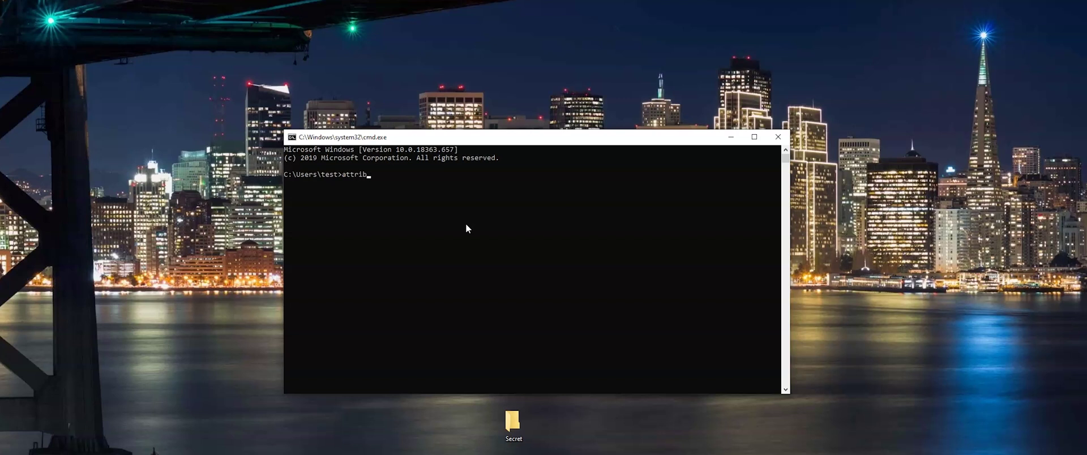
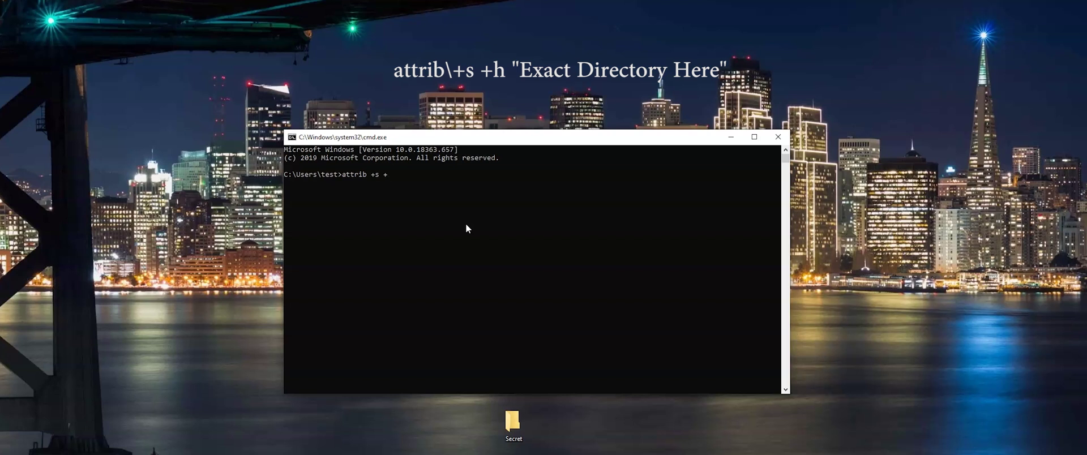
text(h ")
text(C:\Users\test\)
text(Desktop\)
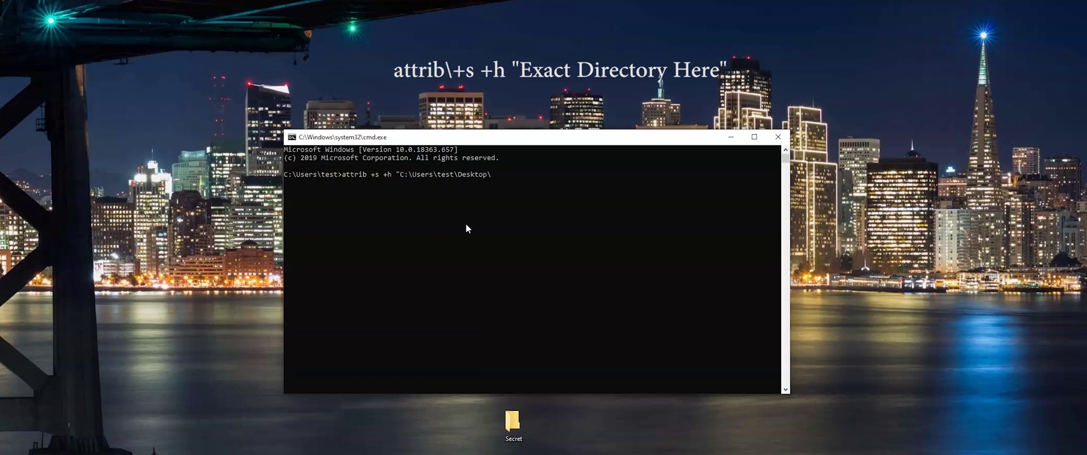
text(Secret)
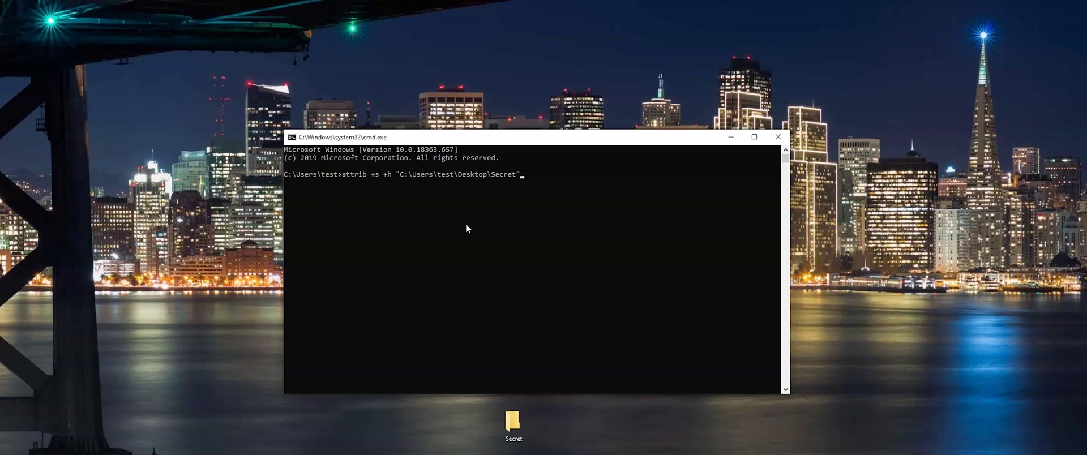
key(Return)
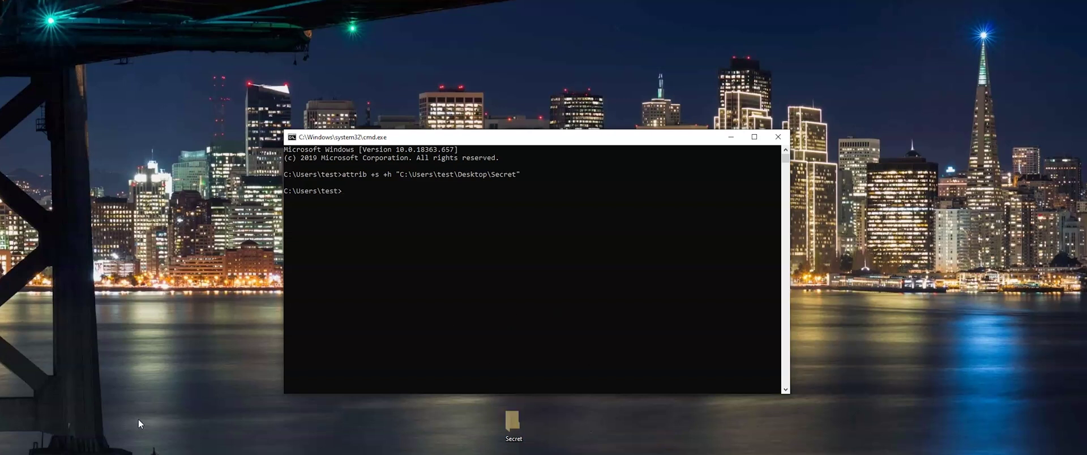
Step: Open File Explorer's Folder Options, disable "Hide protected operating system files (Recommended)", accept the warning and apply the change
key(super+e)
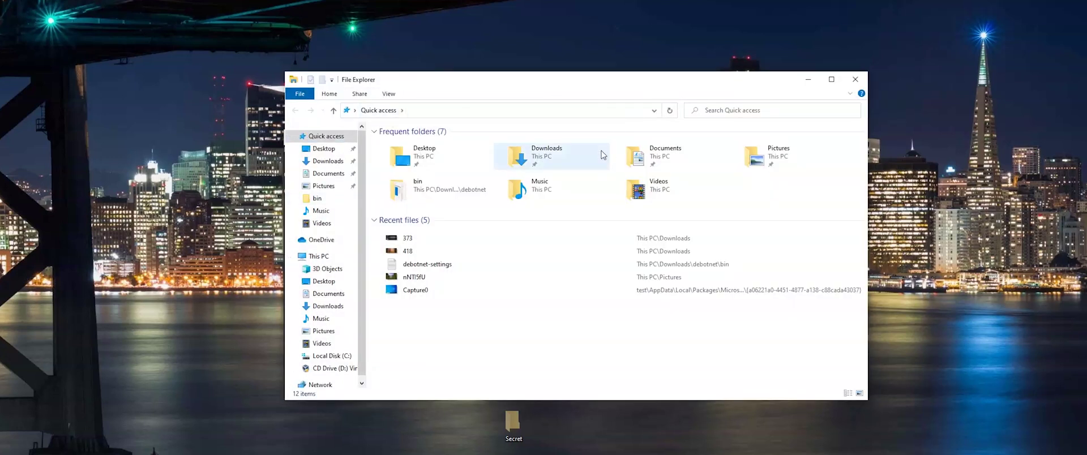
click(385, 96)
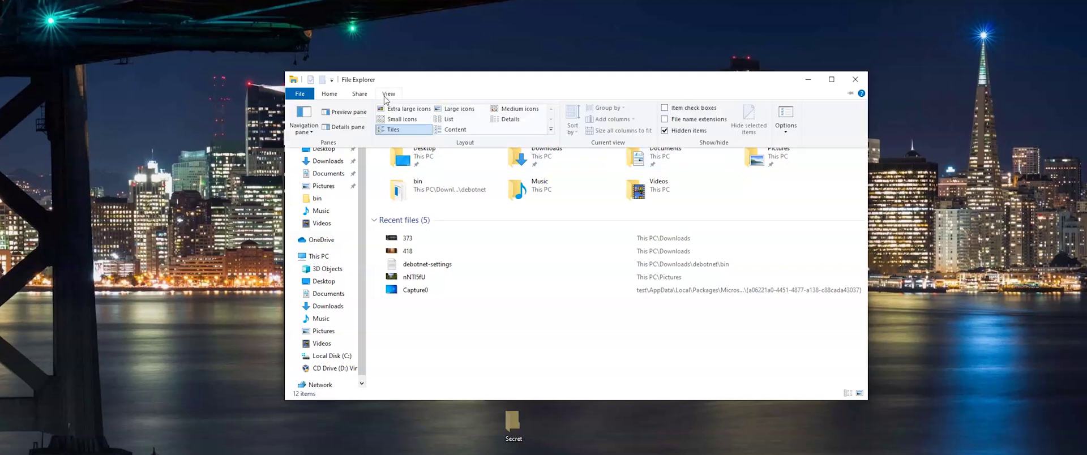
click(786, 132)
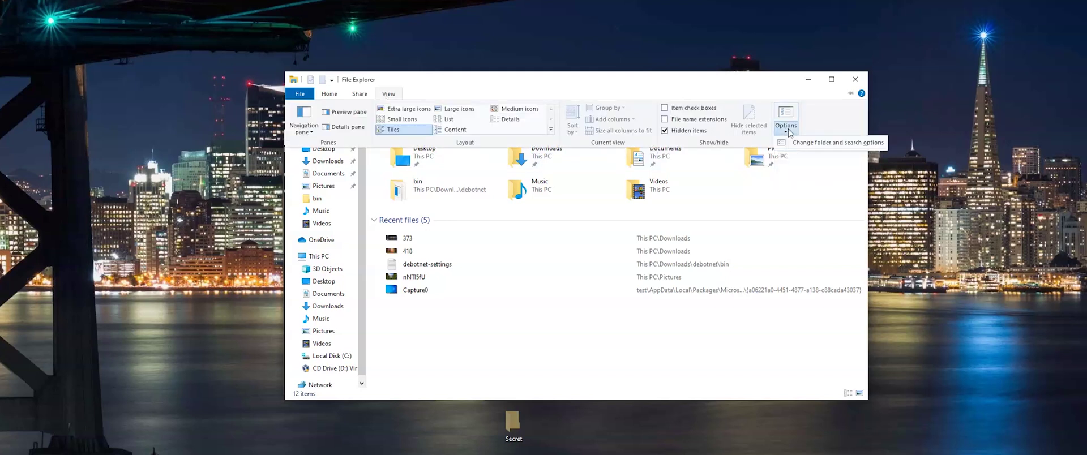
click(818, 144)
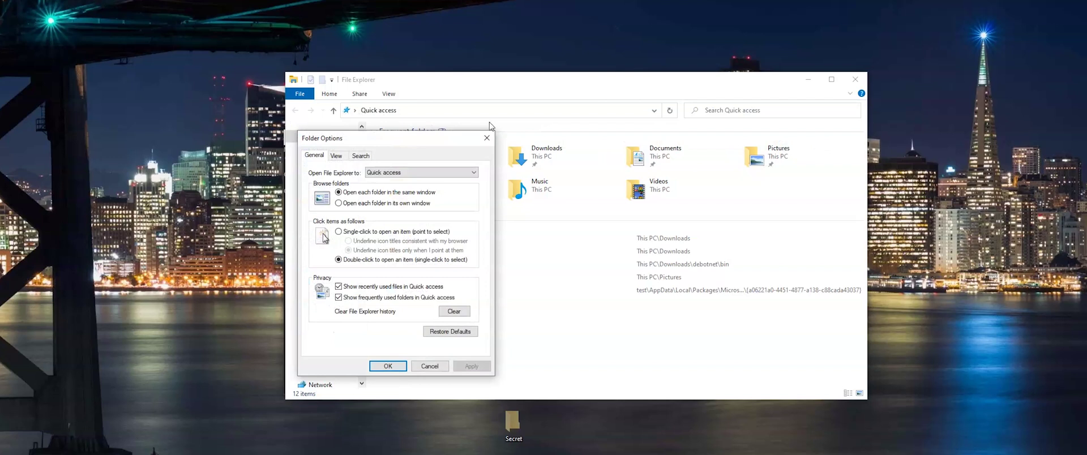
drag(413, 143, 745, 109)
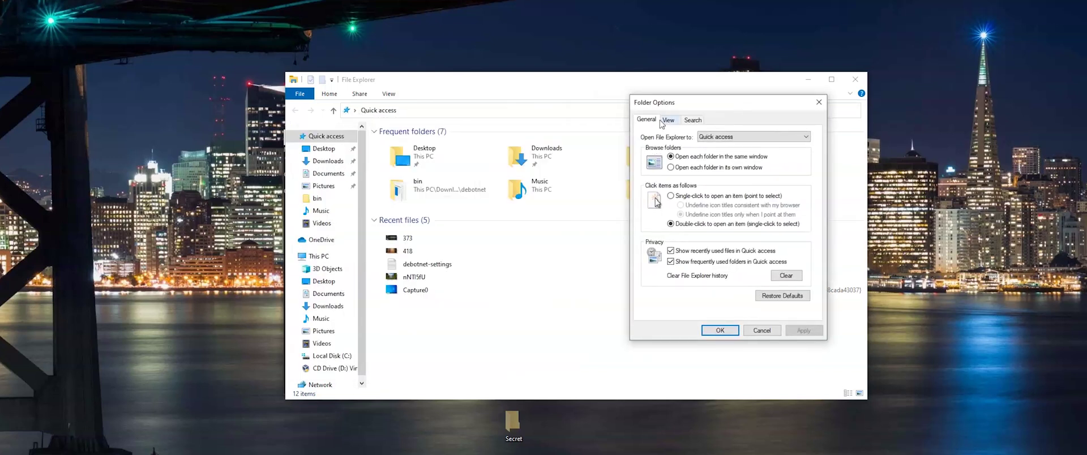
click(666, 121)
scroll(675, 264, down, 1)
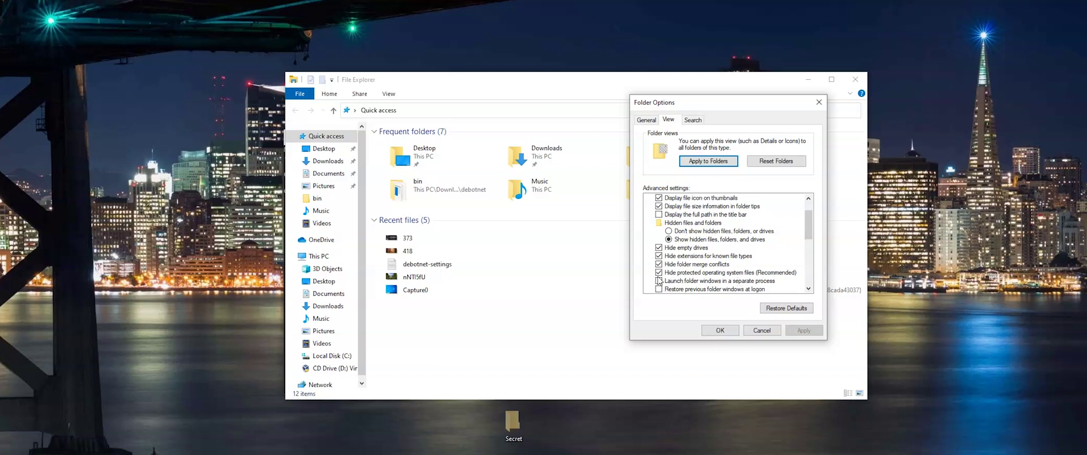
click(660, 274)
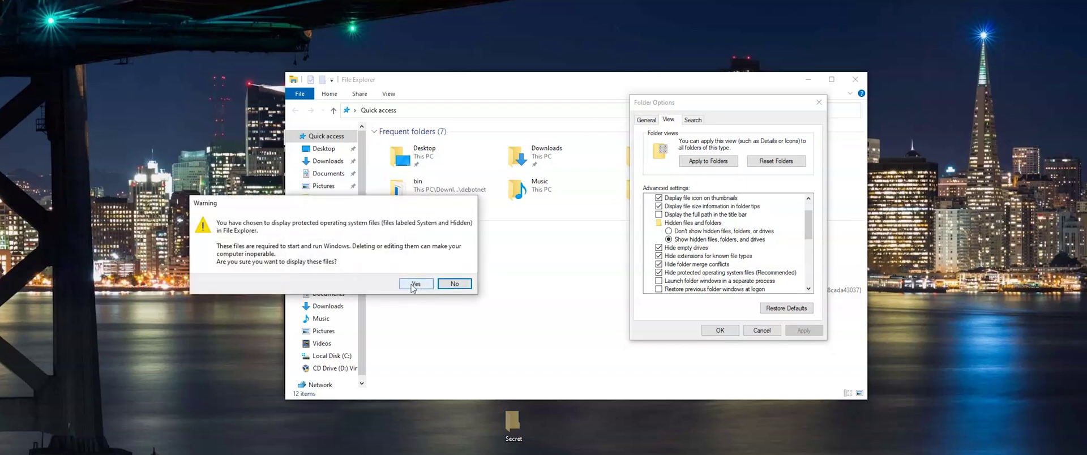
click(415, 284)
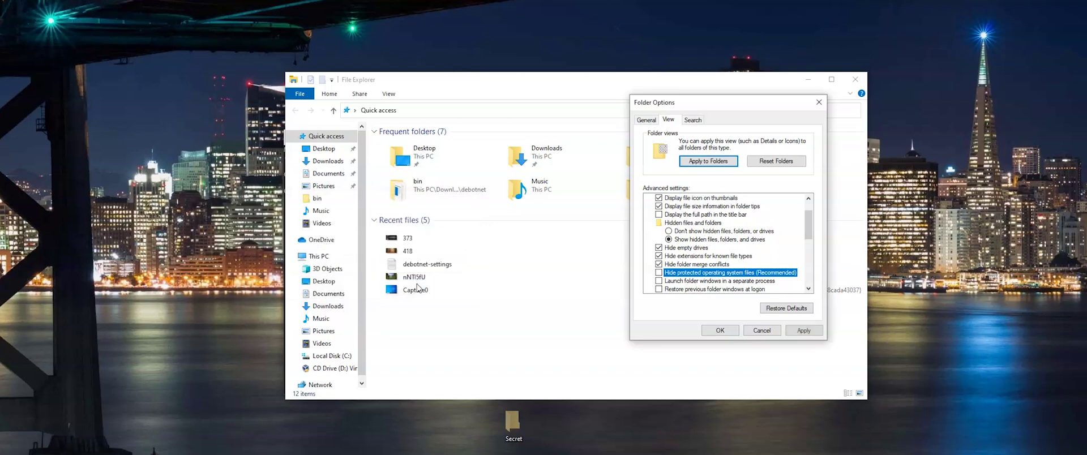
click(804, 331)
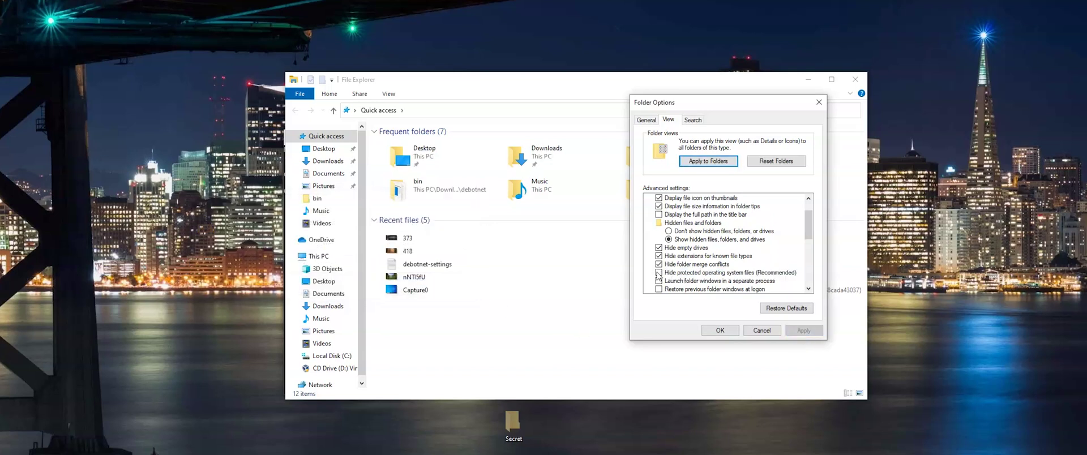
Step: Re-enable "Hide protected operating system files (Recommended)", apply it and close Folder Options
click(660, 274)
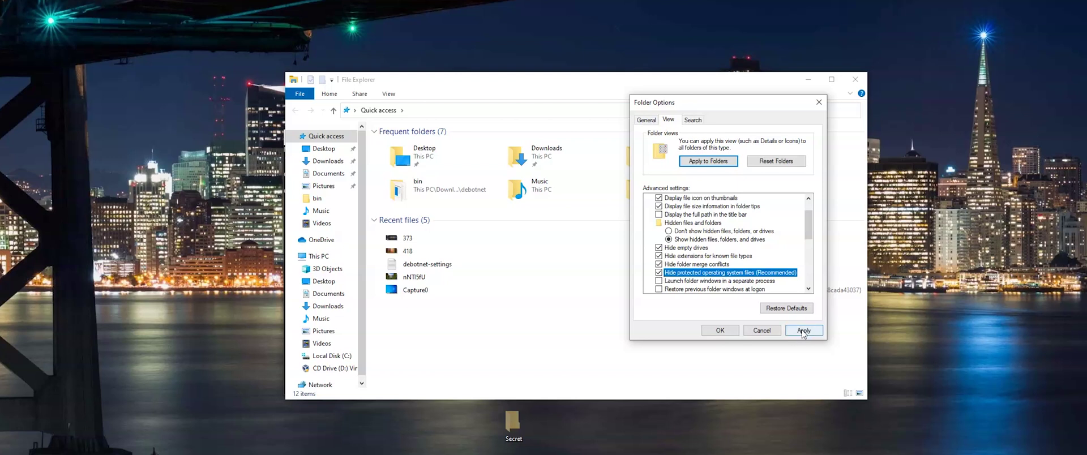
click(805, 333)
click(719, 331)
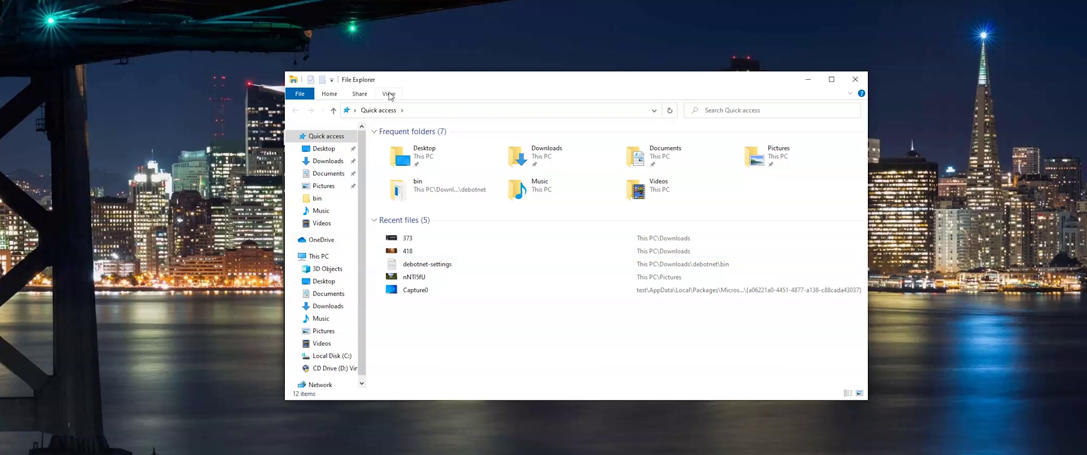
Step: Switch the display of hidden items off and on again in File Explorer
click(389, 95)
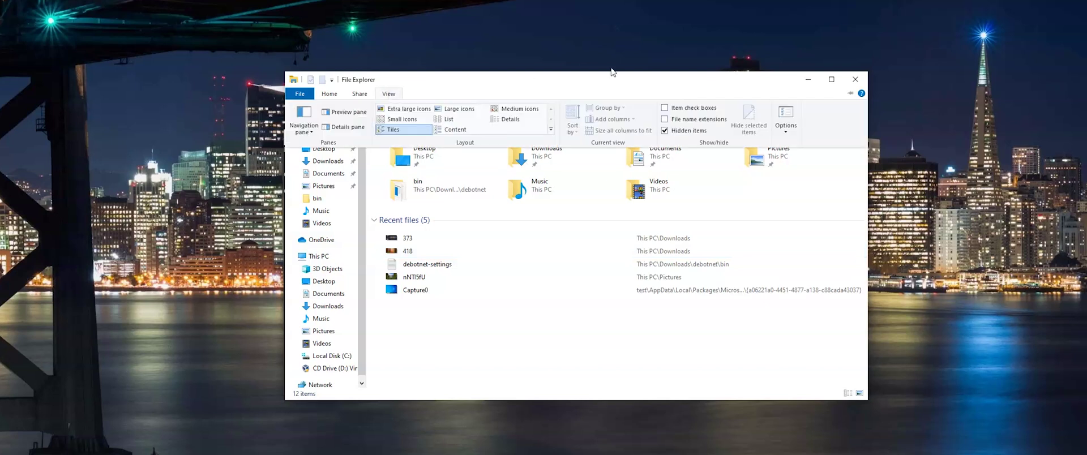
click(667, 132)
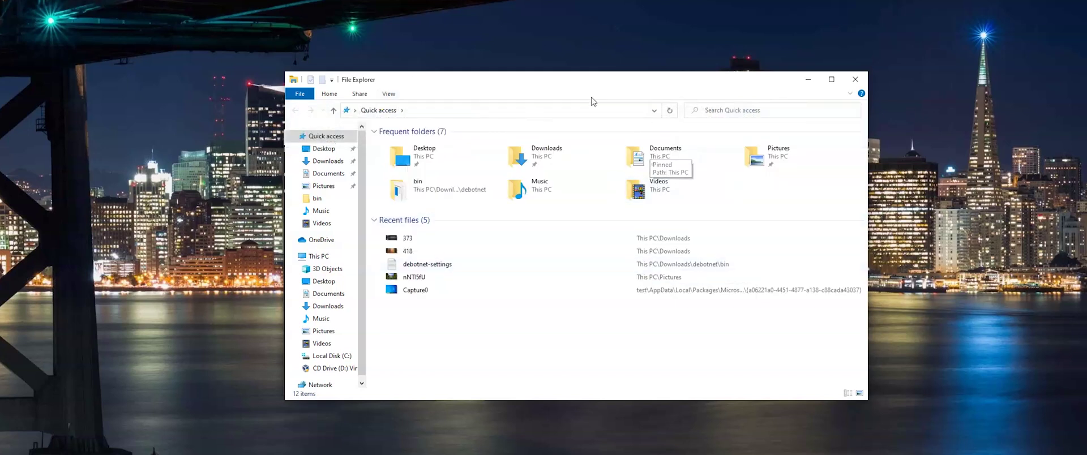
click(389, 94)
click(666, 131)
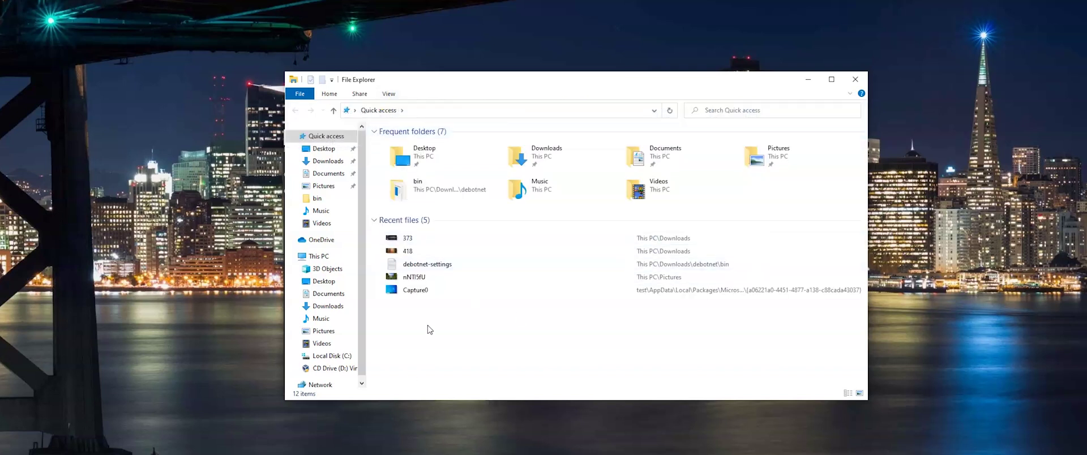
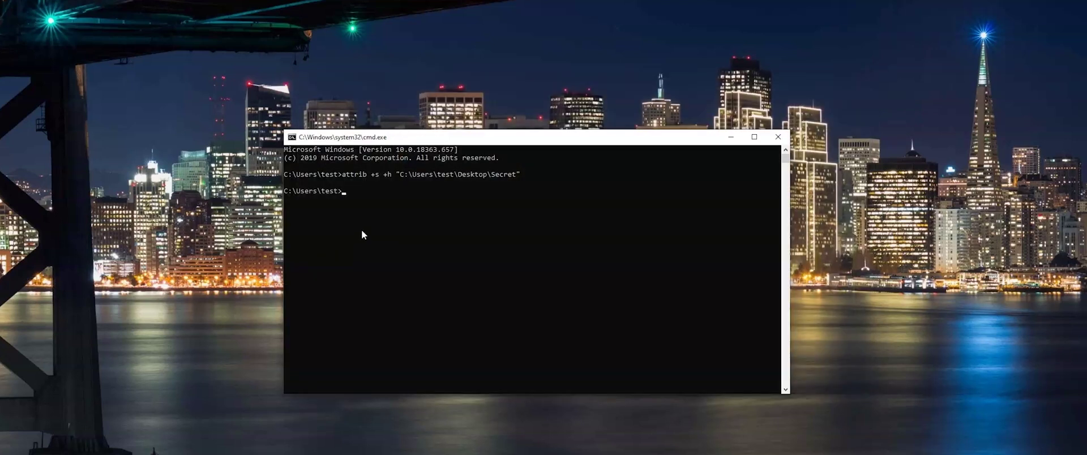
Step: Run attrib -s -h "C:\Users\test\Desktop\Secret" in Command Prompt to remove the system and hidden attributes, then close Command Prompt
text(ttr)
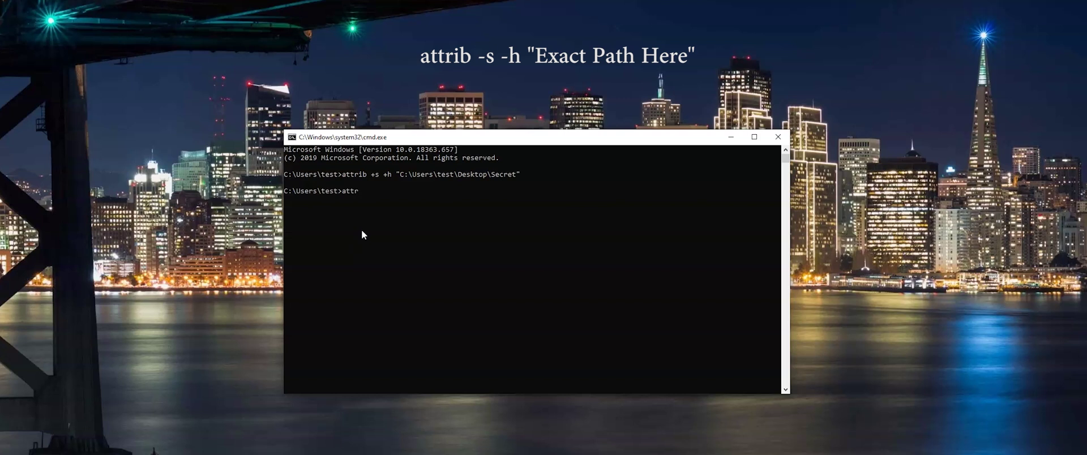
text(ib -s -h ")
key(ctrl+v)
key(Return)
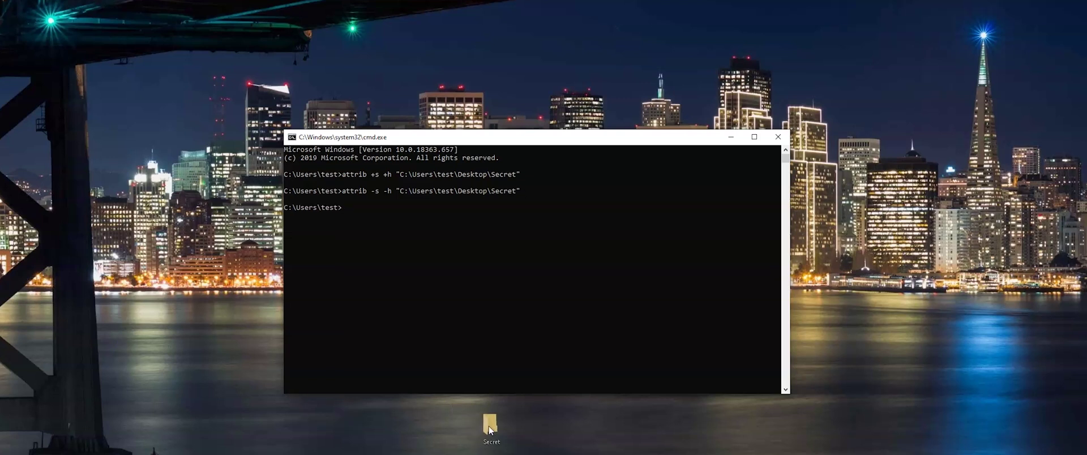
click(479, 417)
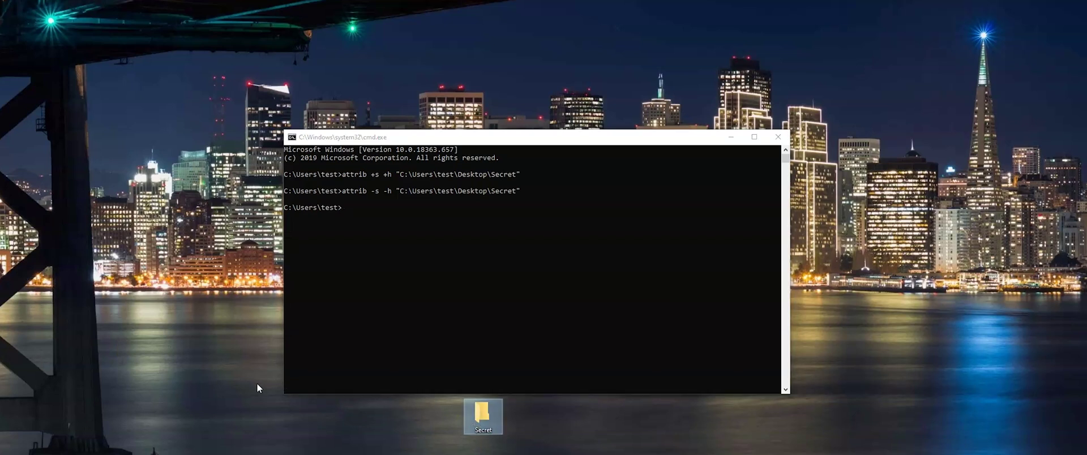
click(777, 135)
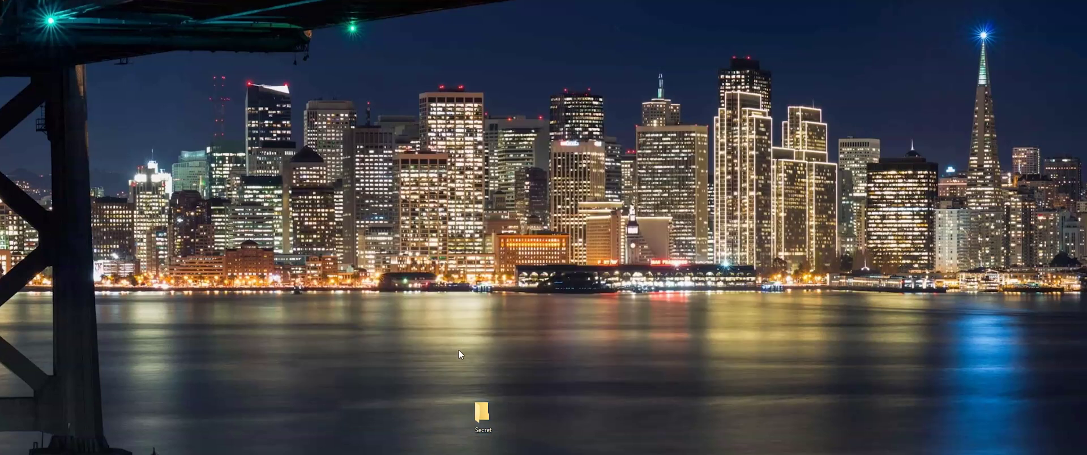